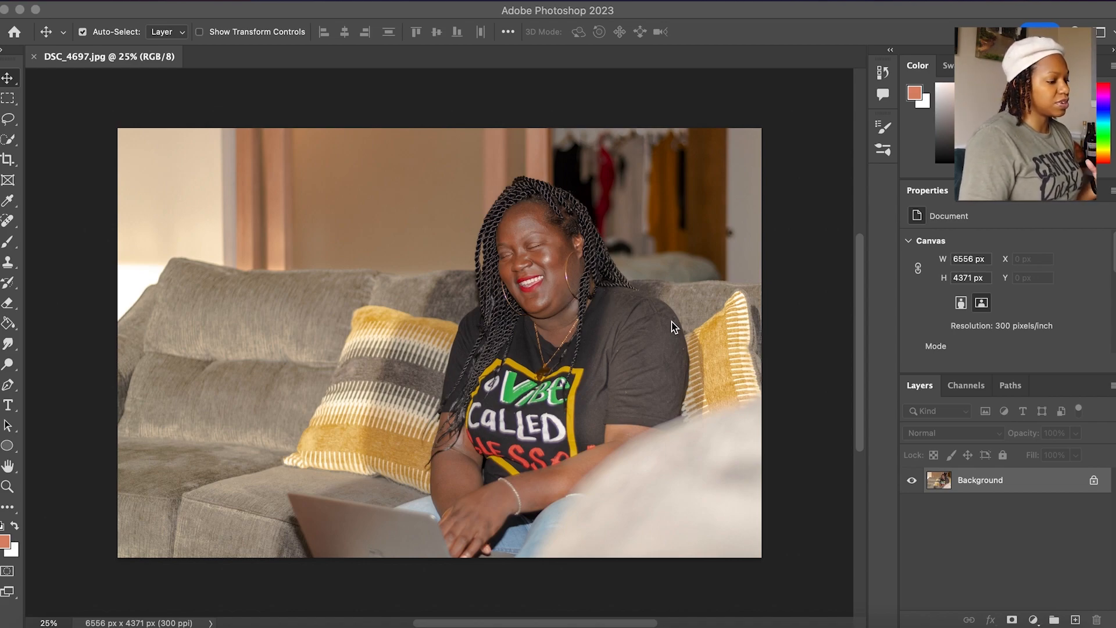
Duplicate the Background layer as "Background copy" in the same document
right_click(995, 478)
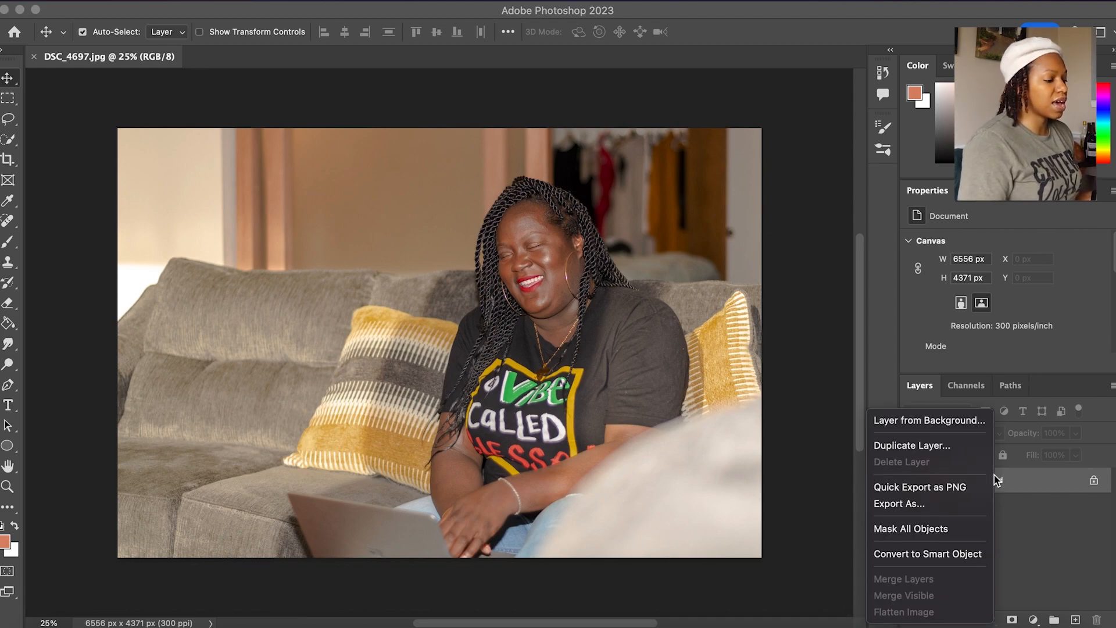
left_click(965, 448)
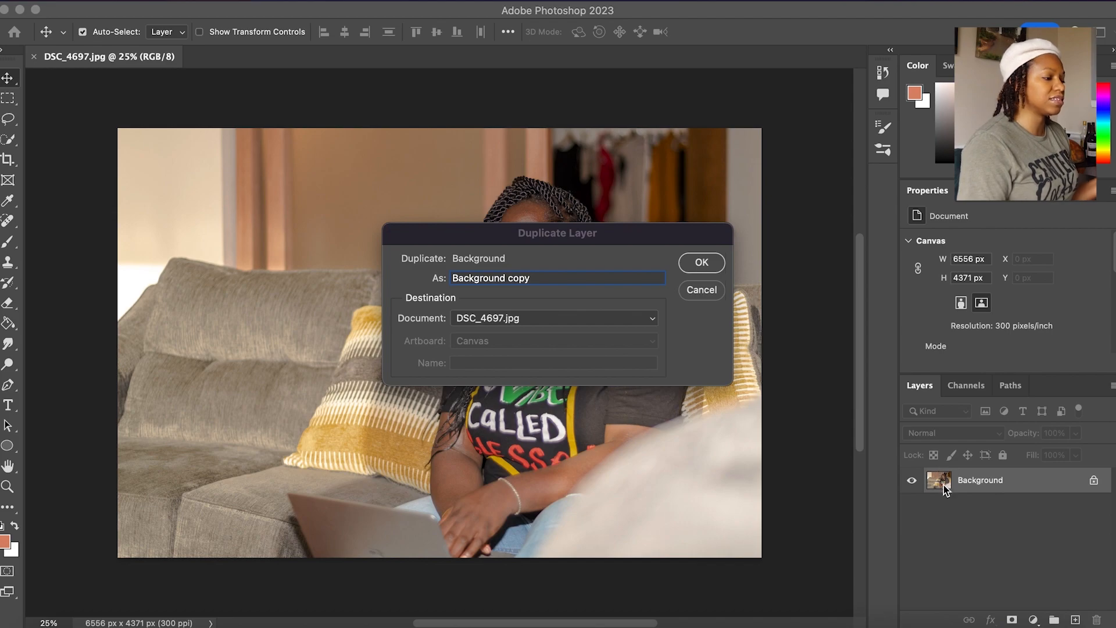
left_click(702, 263)
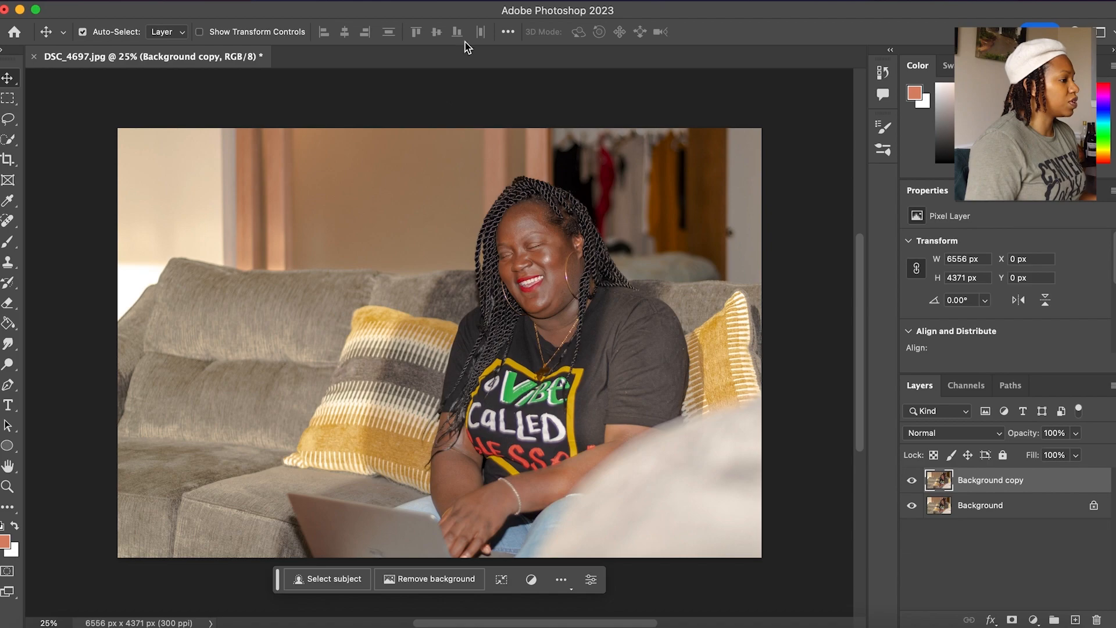
Create a new empty layer named "Layer 1" above Background copy with Normal mode and 100% opacity
left_click(269, 1)
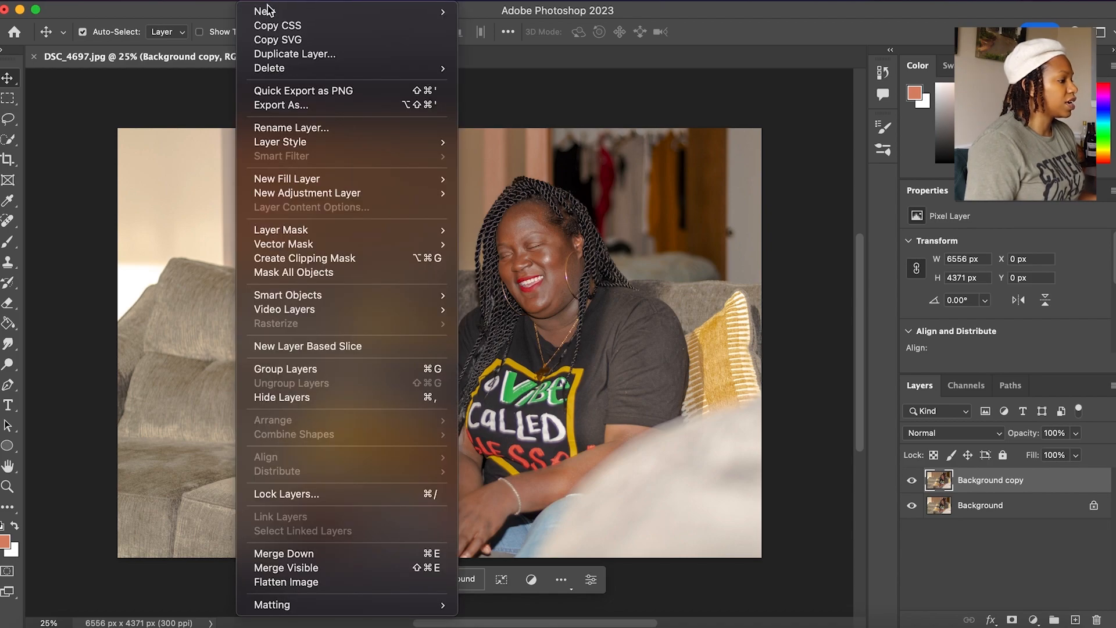
mouse_move(269, 12)
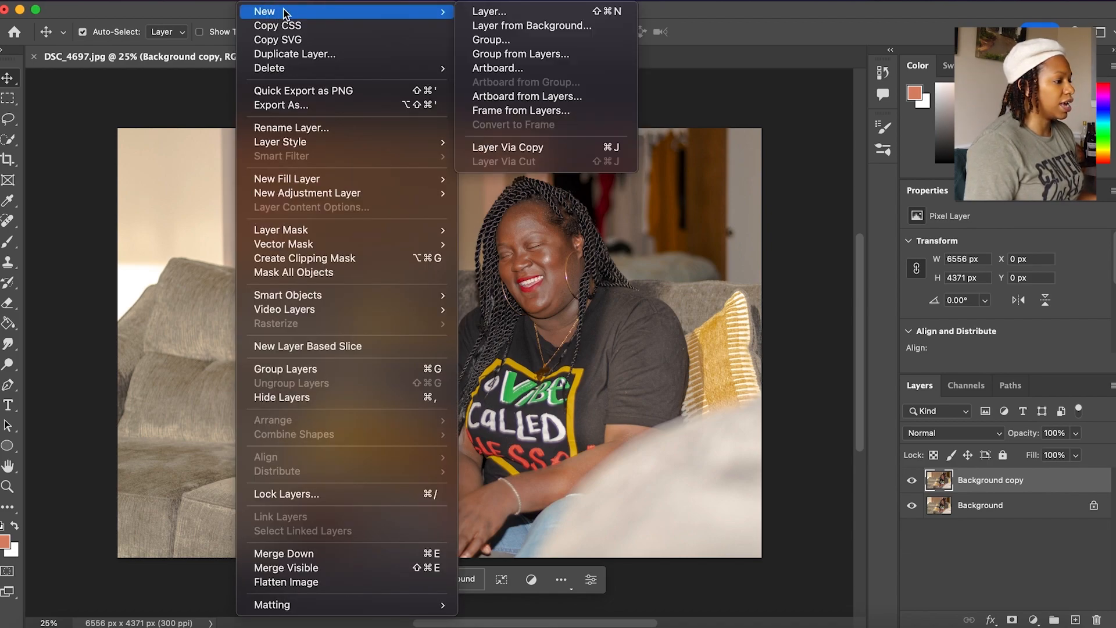
left_click(493, 14)
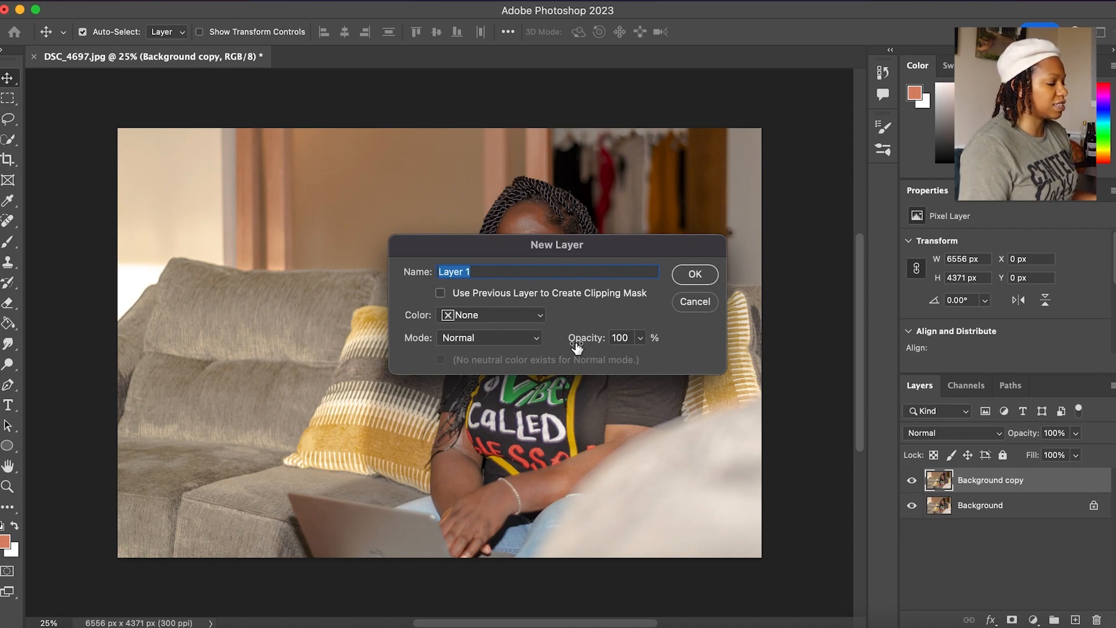
left_click(696, 276)
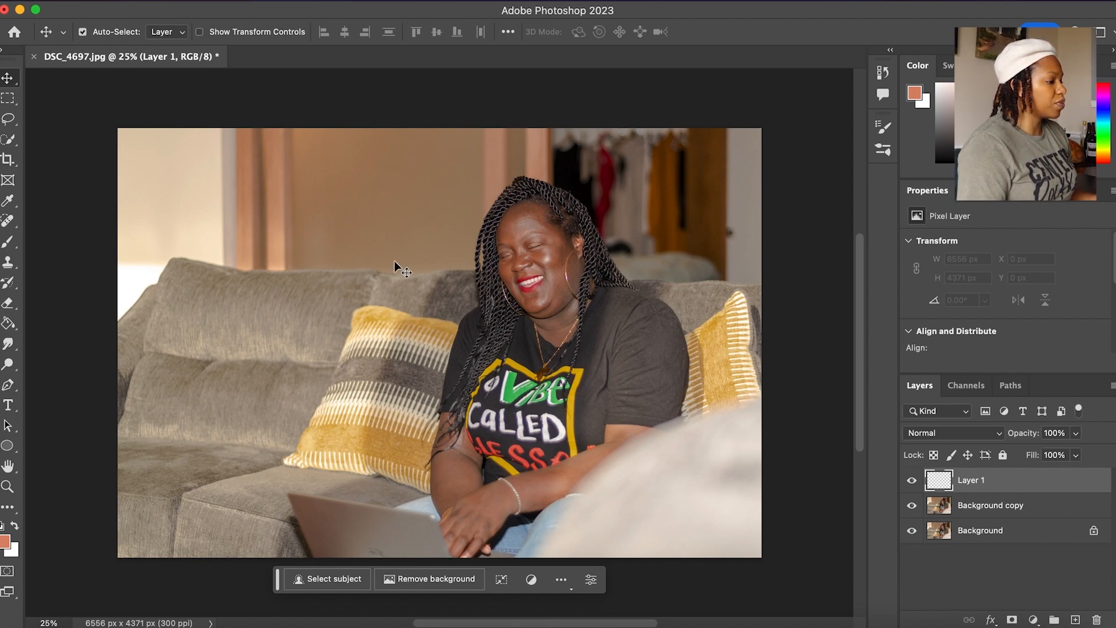
Sample the even brown skin tone beside the forehead highlight with the Eyedropper at 100% zoom
left_click(8, 202)
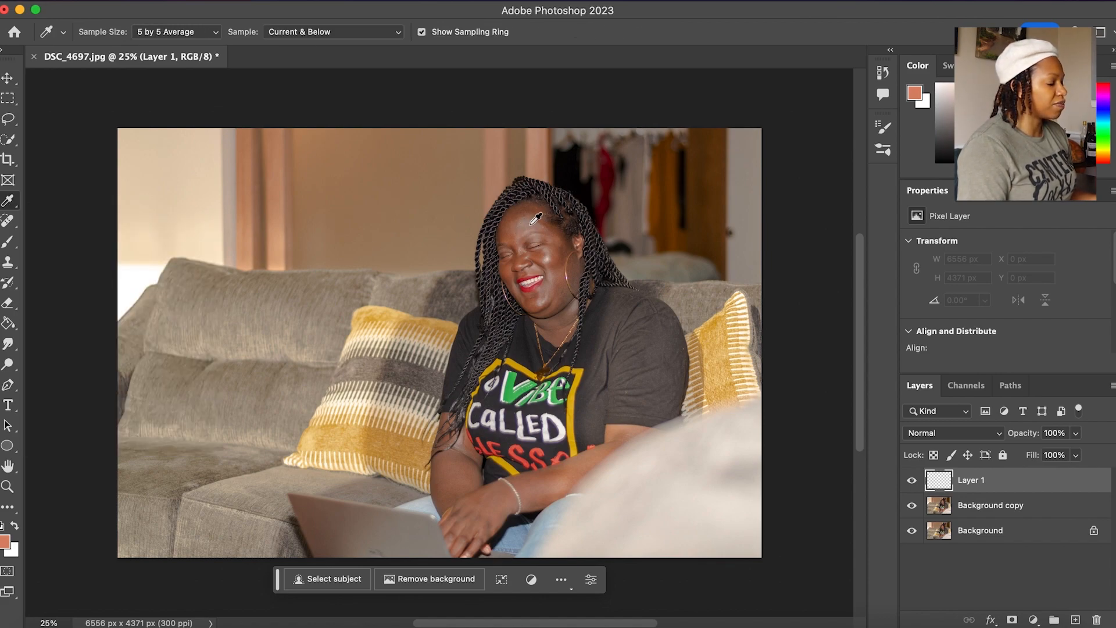
left_click(49, 623)
type("100")
key("Return")
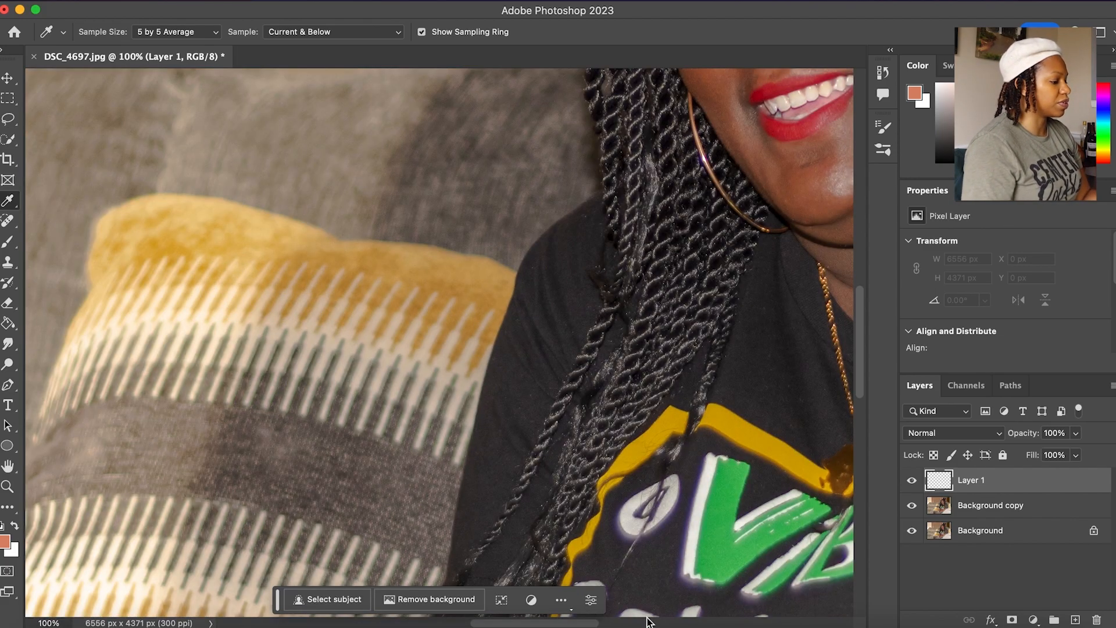
scroll(574, 504, "right", 8)
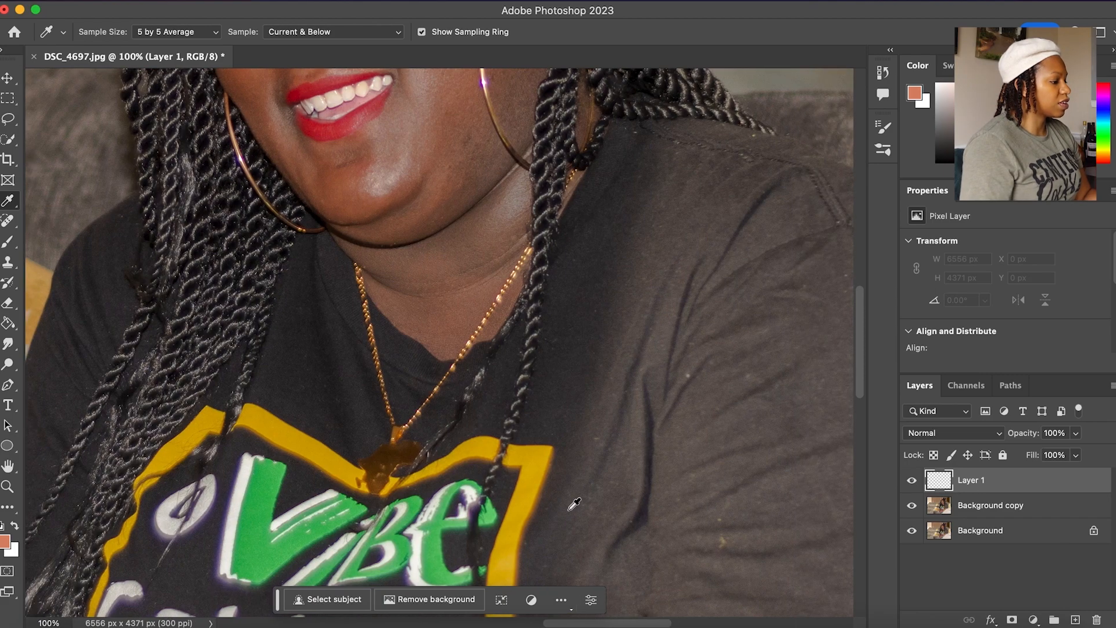
scroll(575, 504, "up", 10)
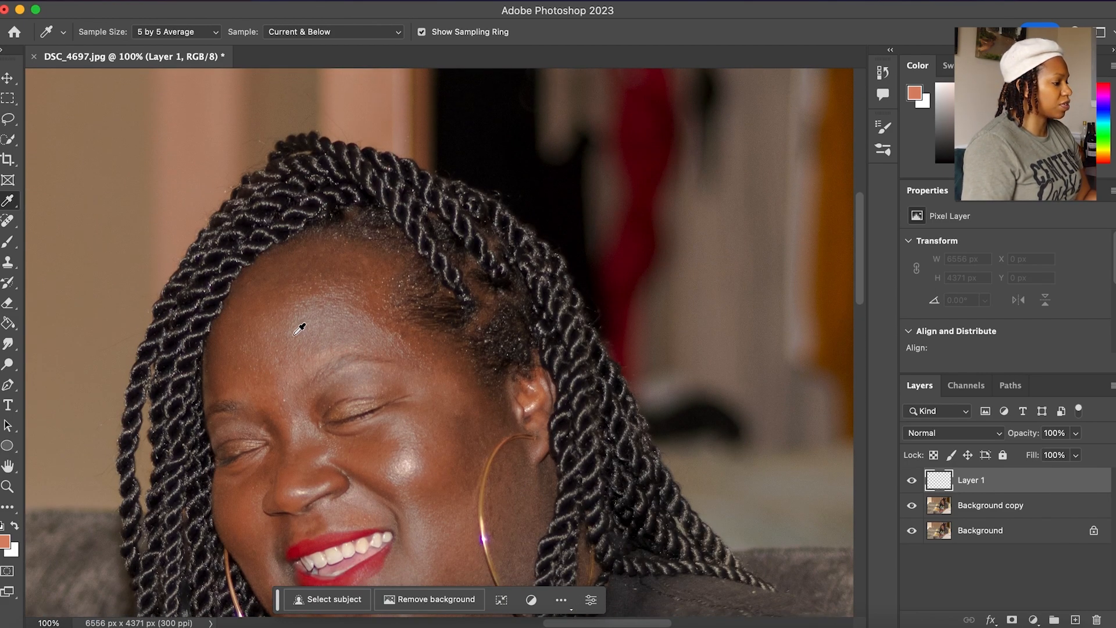
left_click(273, 297)
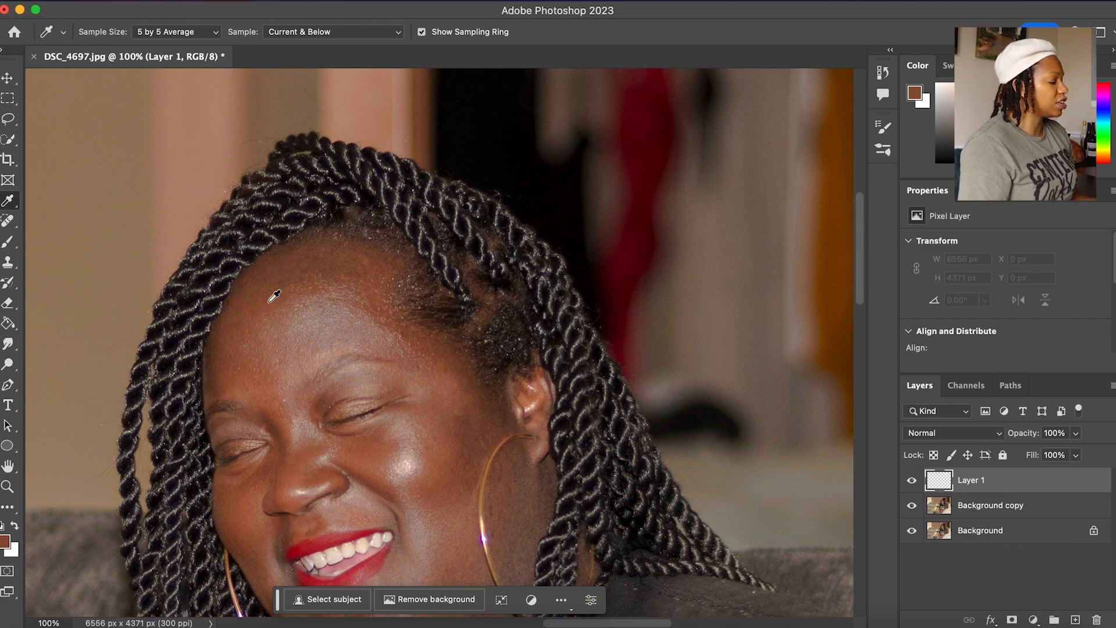
Set the Brush tool to a soft 102 px tip with 0% hardness
left_click(10, 247)
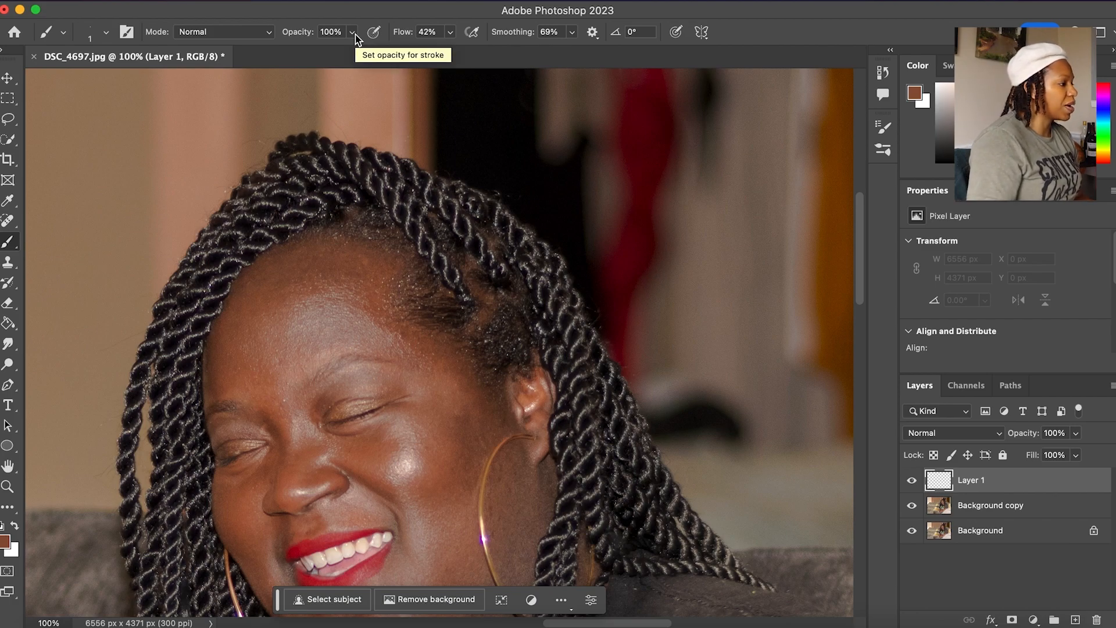
left_click(107, 34)
left_click_drag(87, 89, 117, 86)
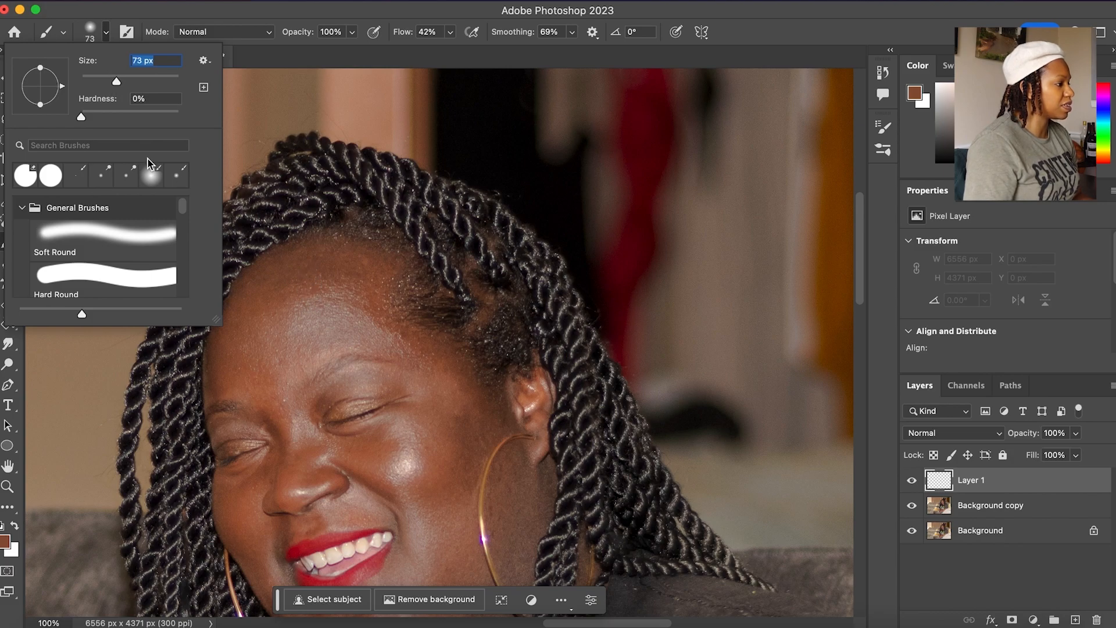
left_click_drag(147, 84, 132, 88)
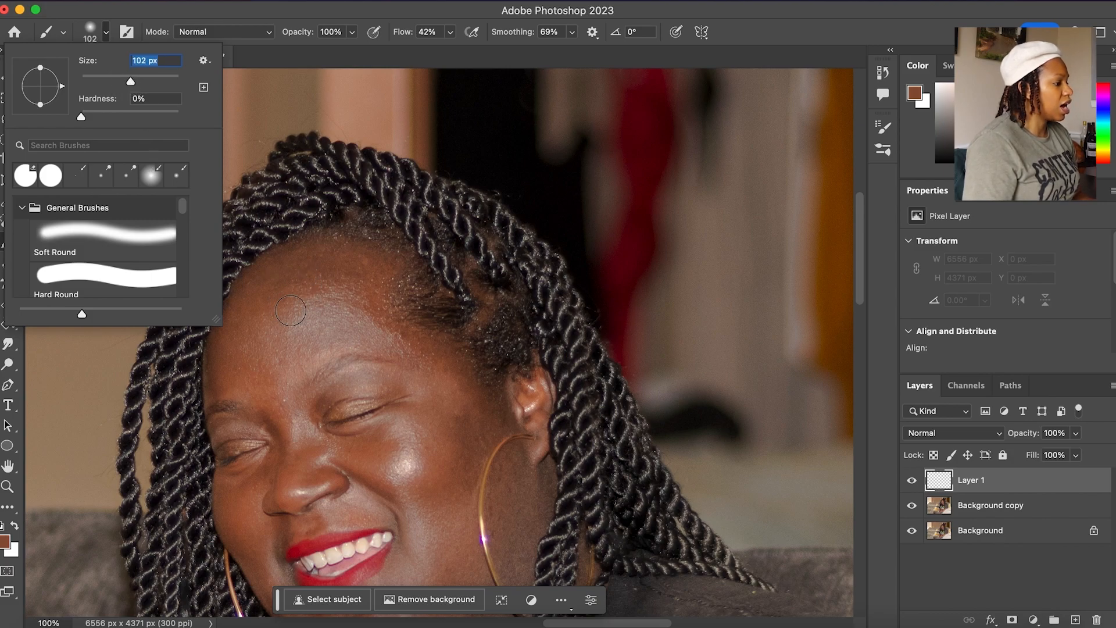
Paint the sampled skin tone over the shiny area of the forehead on Layer 1 at 16% brush opacity
left_click(352, 33)
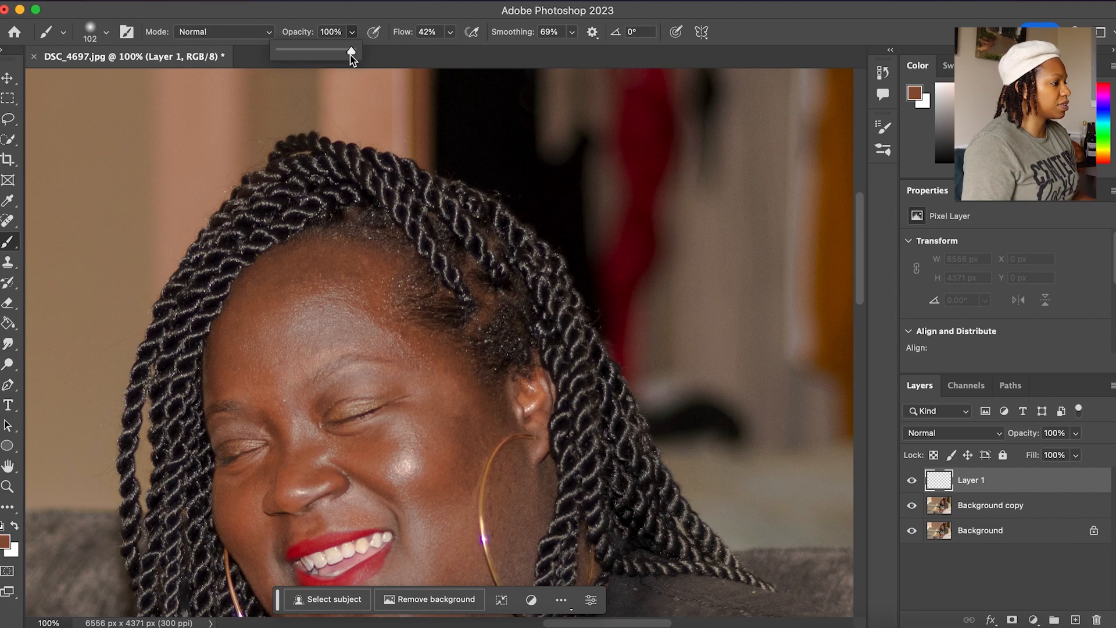
left_click_drag(353, 55, 293, 63)
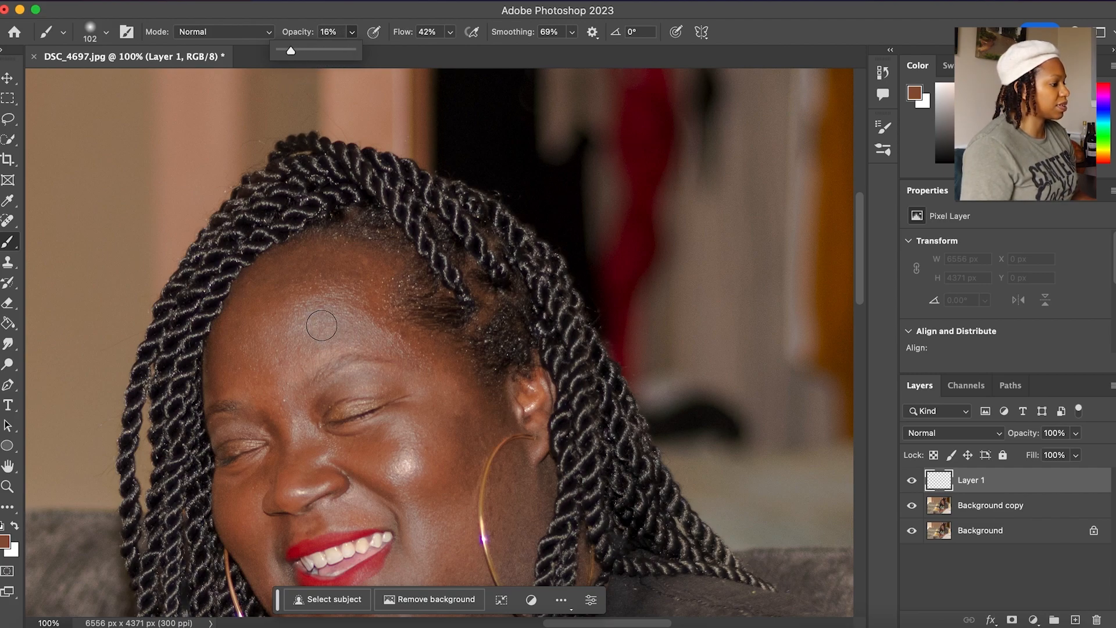
mouse_move(332, 313)
left_mouse_down()
mouse_move(293, 326)
mouse_move(351, 316)
mouse_move(296, 332)
mouse_move(363, 333)
left_mouse_up()
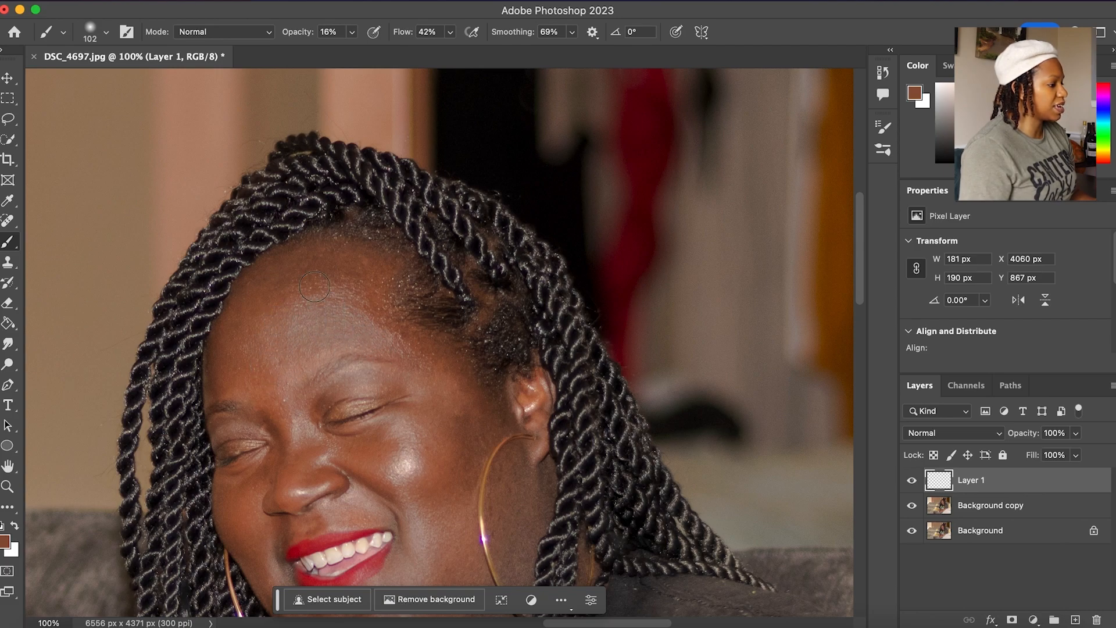
mouse_move(330, 311)
left_mouse_down()
mouse_move(274, 328)
mouse_move(345, 325)
left_mouse_up()
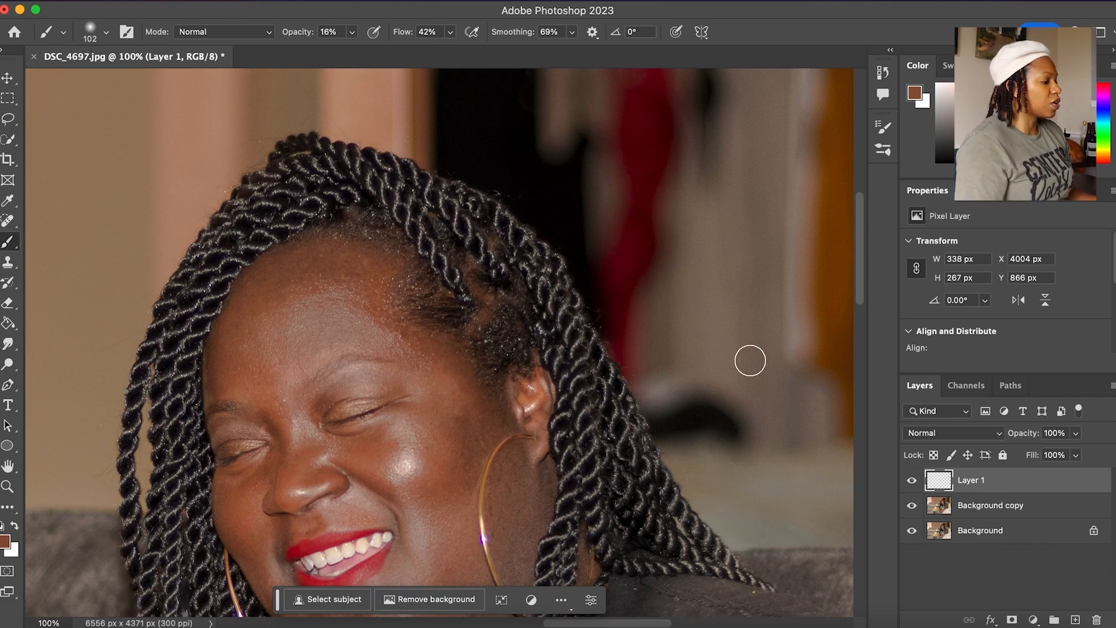
Hide Layer 1 and set up the Burn tool on Background copy with the Highlights range and 40% exposure
left_click(912, 481)
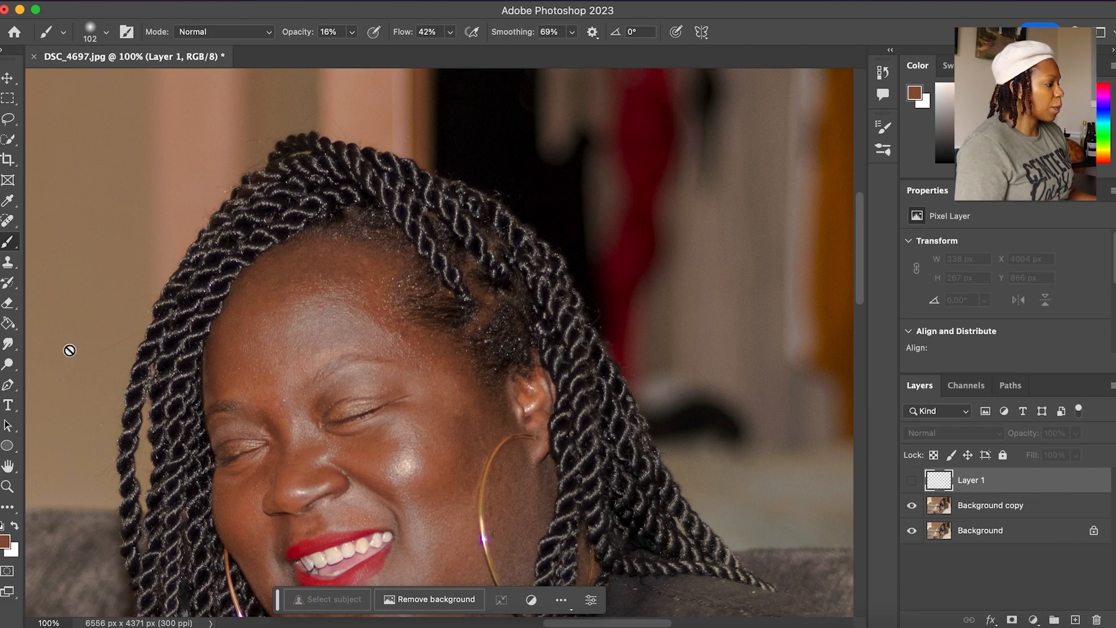
left_click(11, 372)
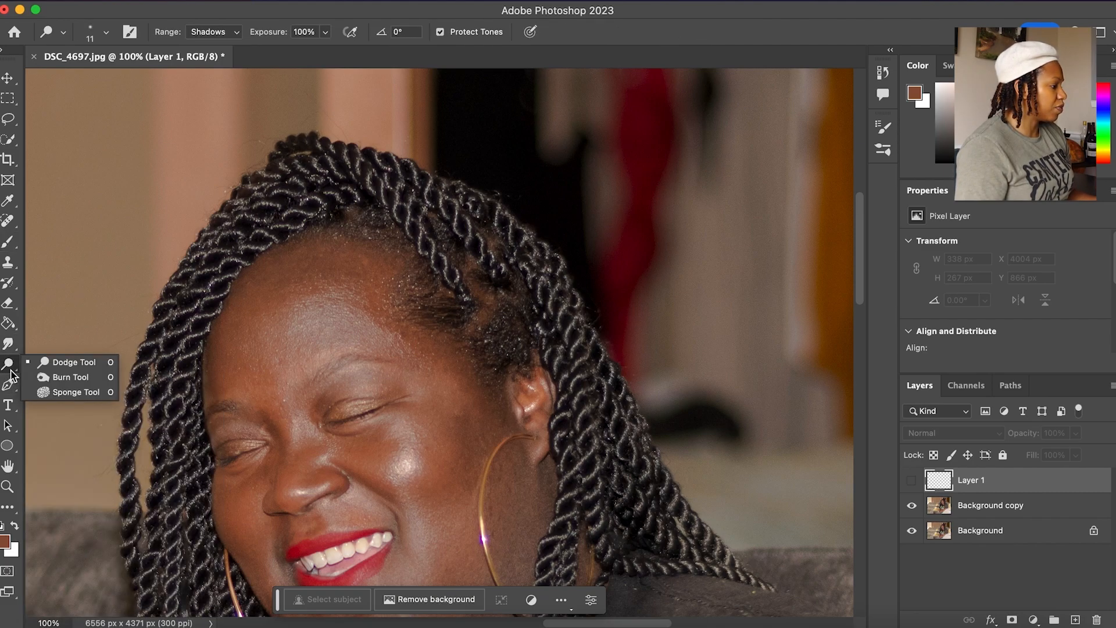
left_click(71, 376)
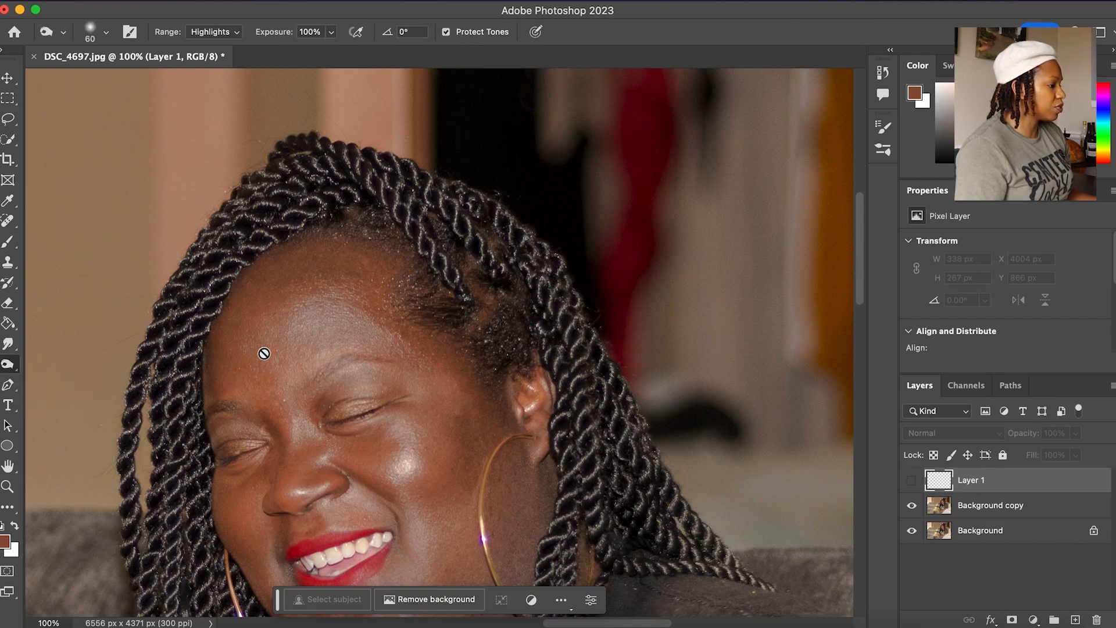
left_click(955, 512)
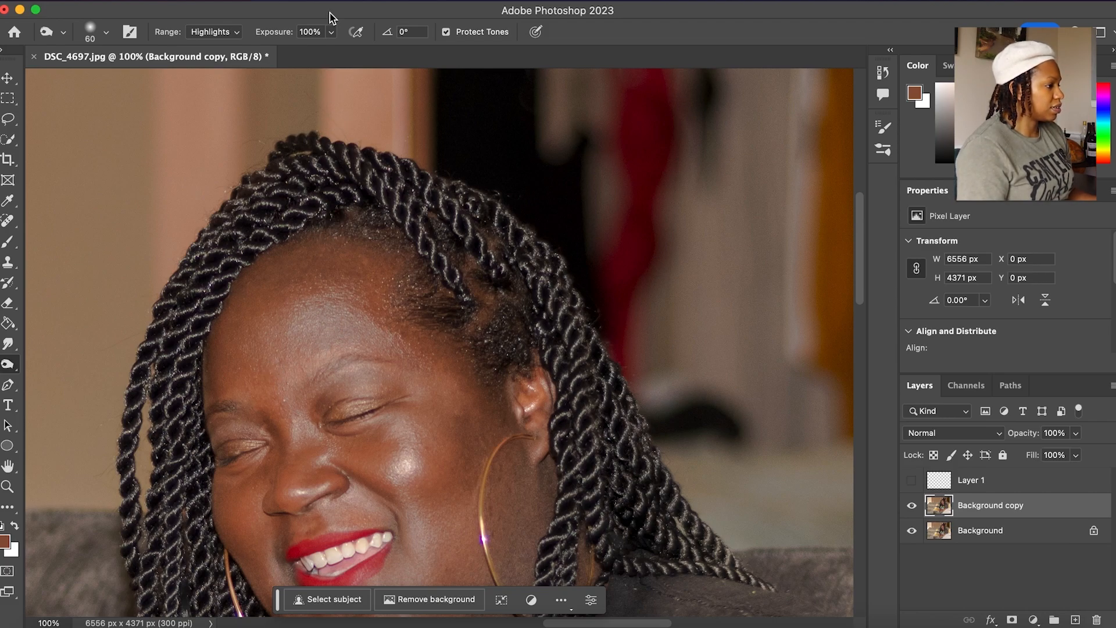
left_click(332, 32)
left_click_drag(330, 53, 293, 60)
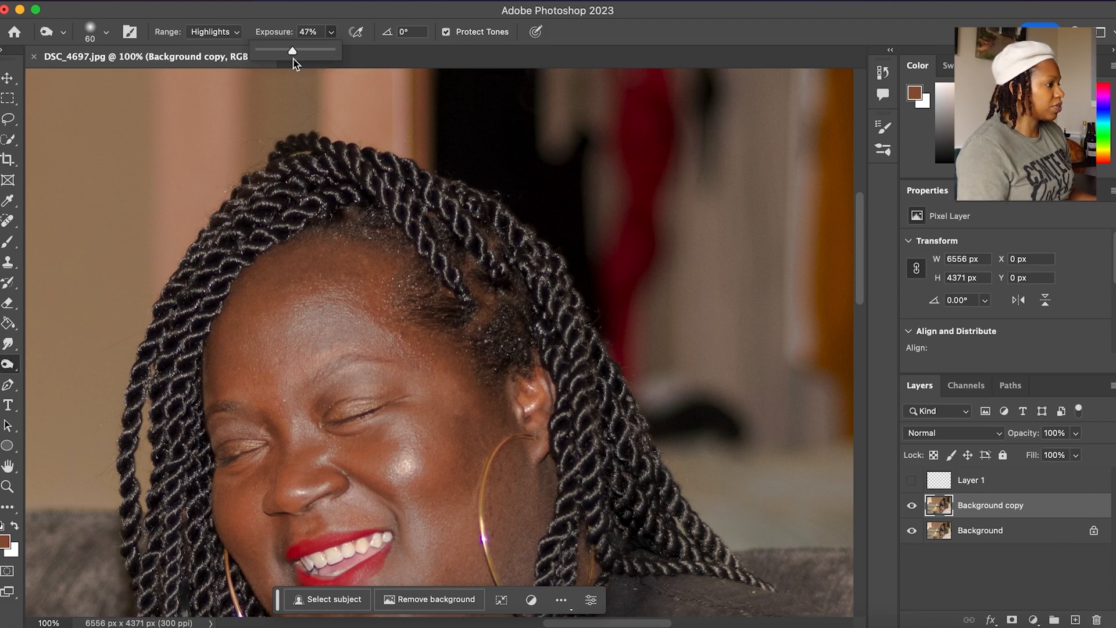
left_click(306, 179)
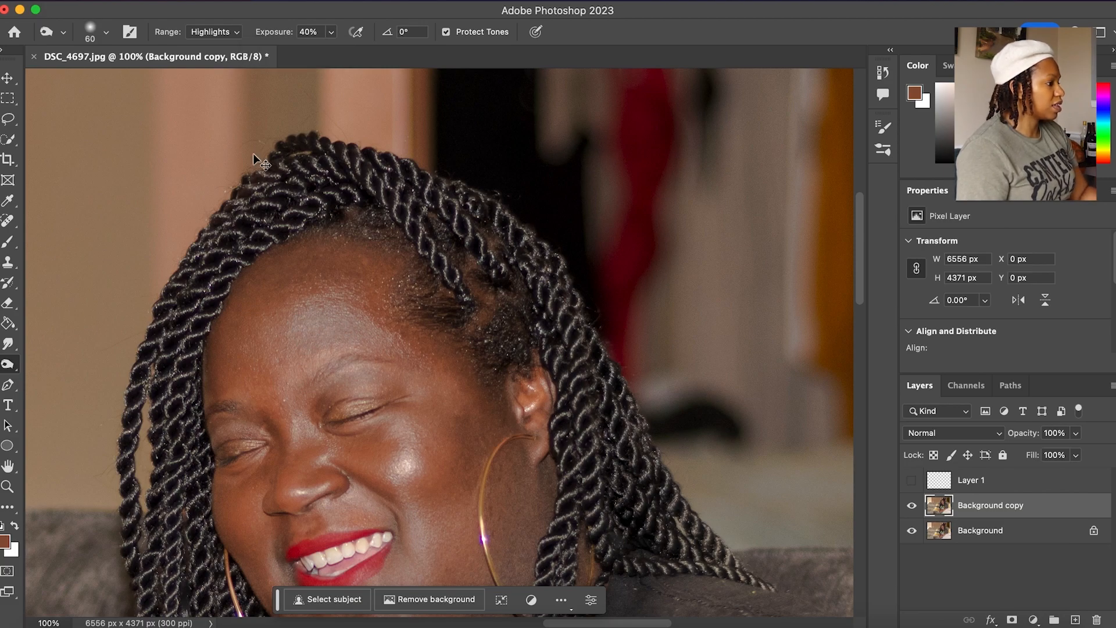
Try burning the shiny forehead area with the Midtones range, lowering the exposure to 12% and finally 4%
left_click(227, 33)
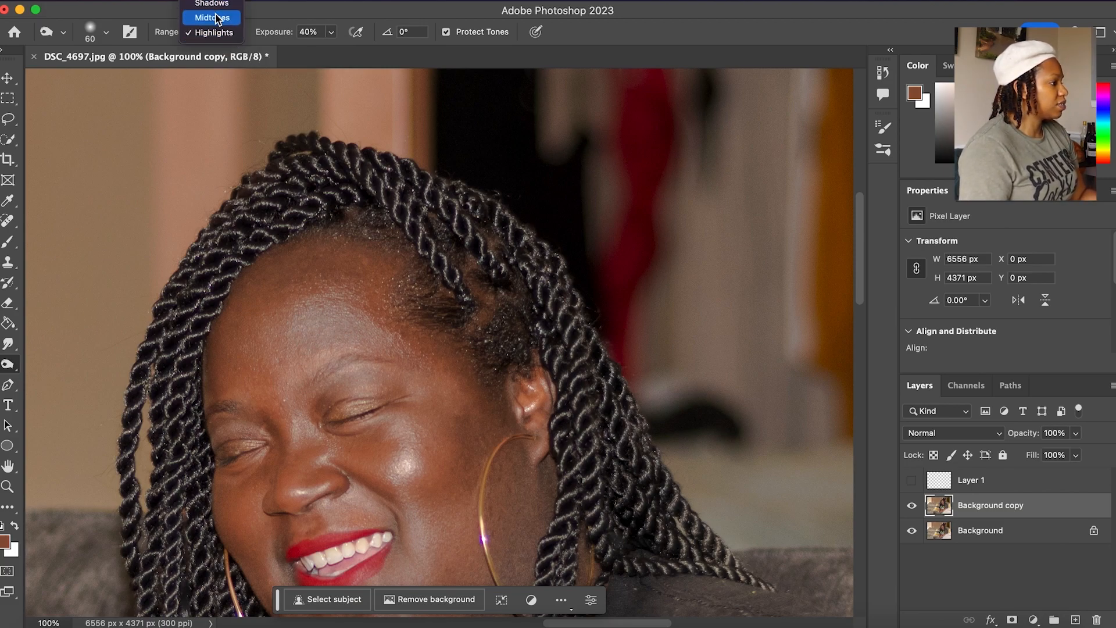
left_click(217, 19)
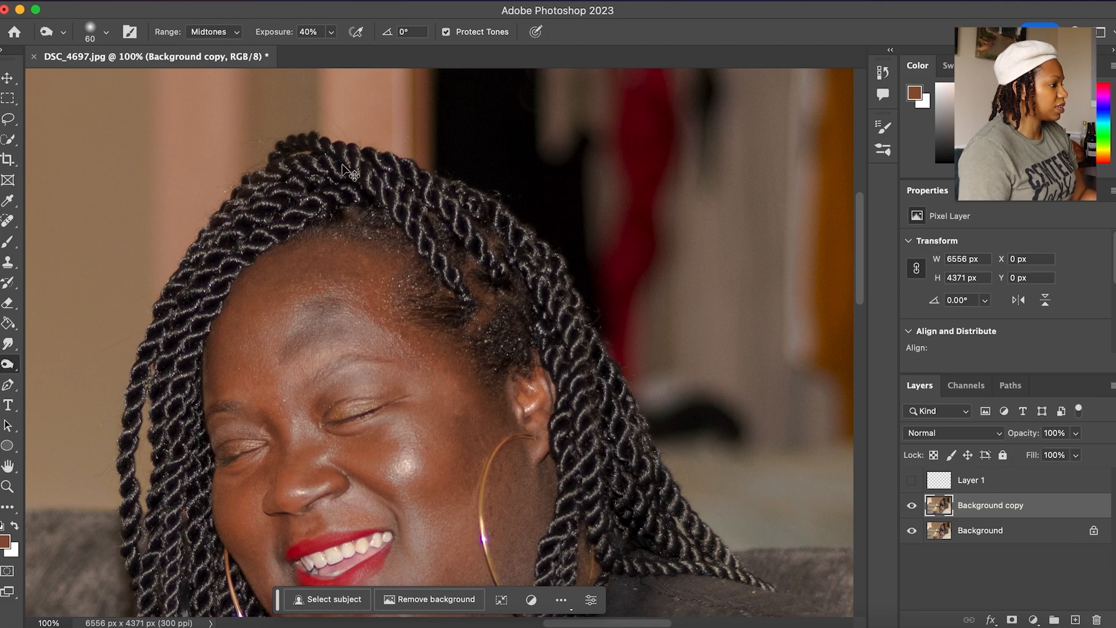
left_click(331, 32)
left_click_drag(331, 52, 310, 53)
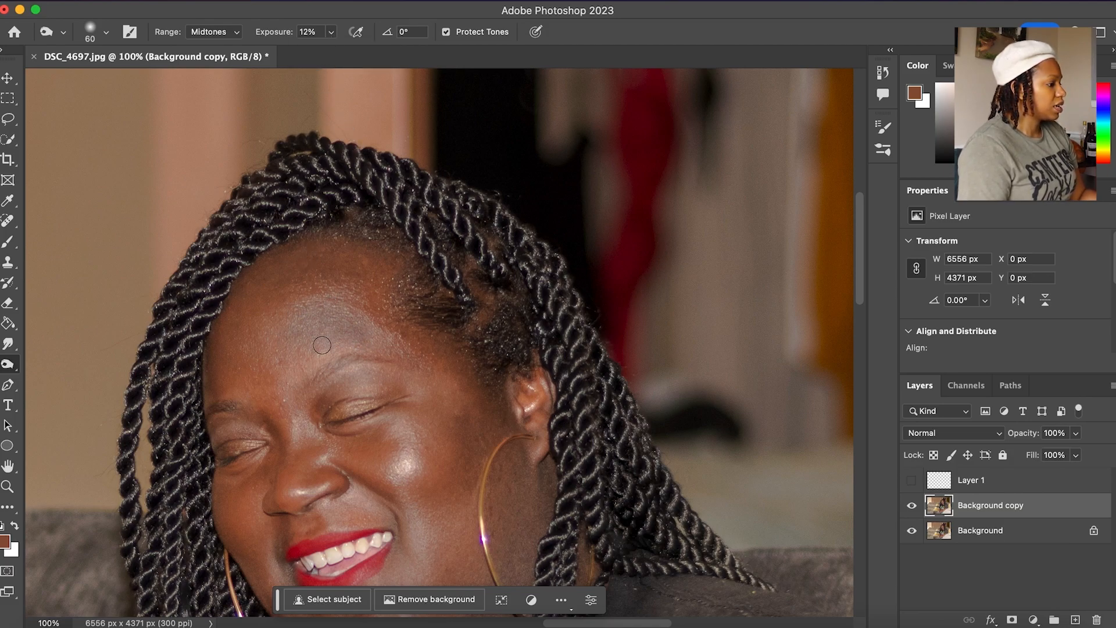
left_click(331, 32)
left_click_drag(332, 52, 326, 55)
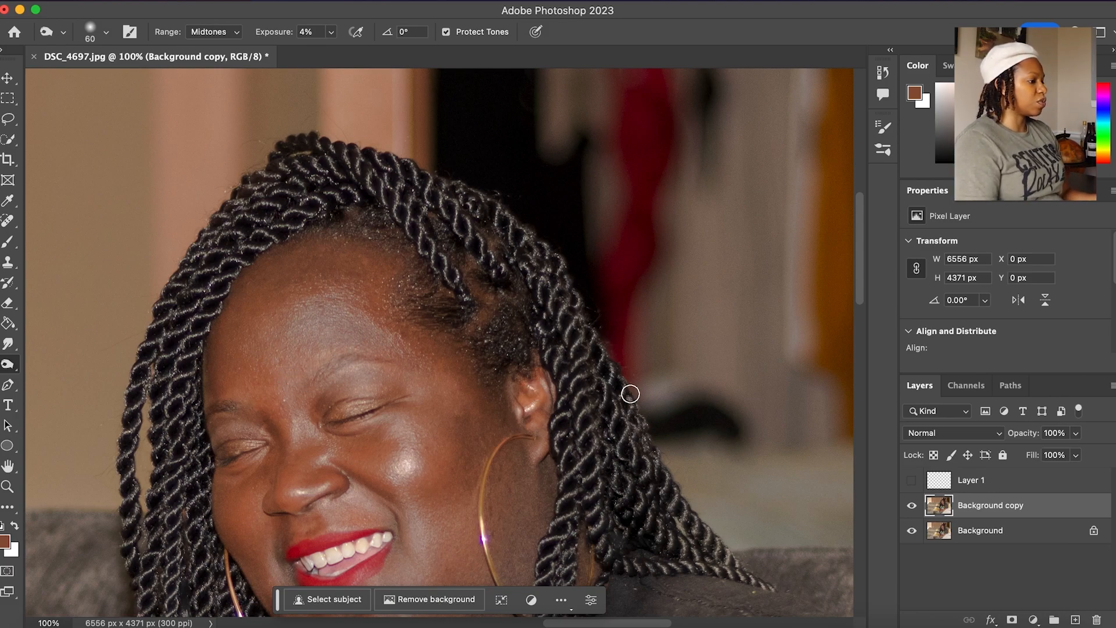
Show and select Layer 1, and sample a skin tone beside the shiny spot on the cheek
left_click(911, 481)
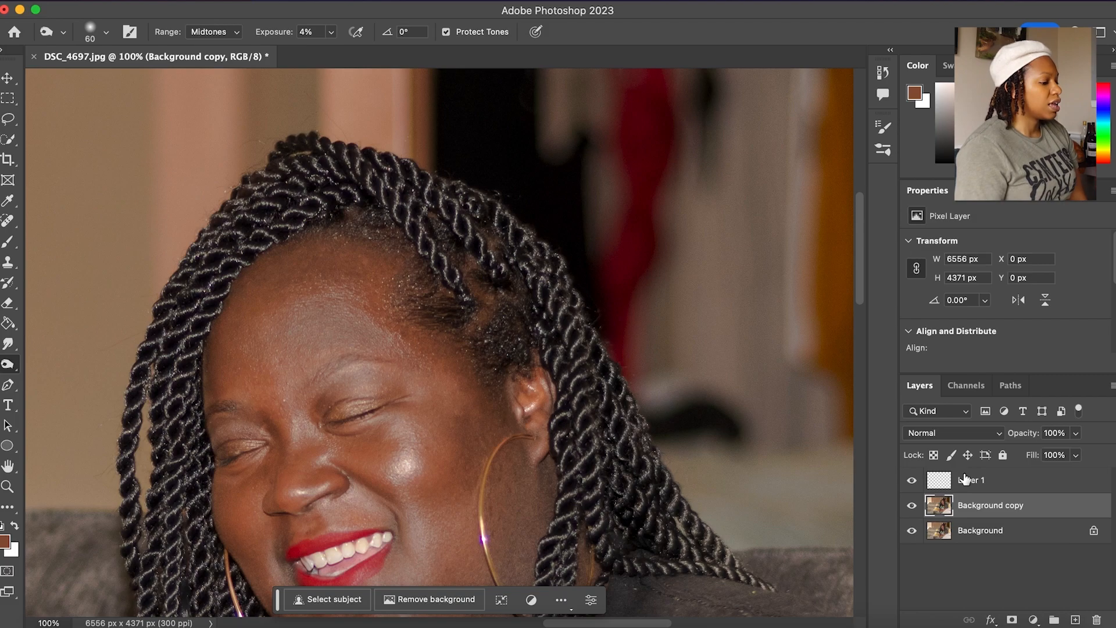
left_click(970, 479)
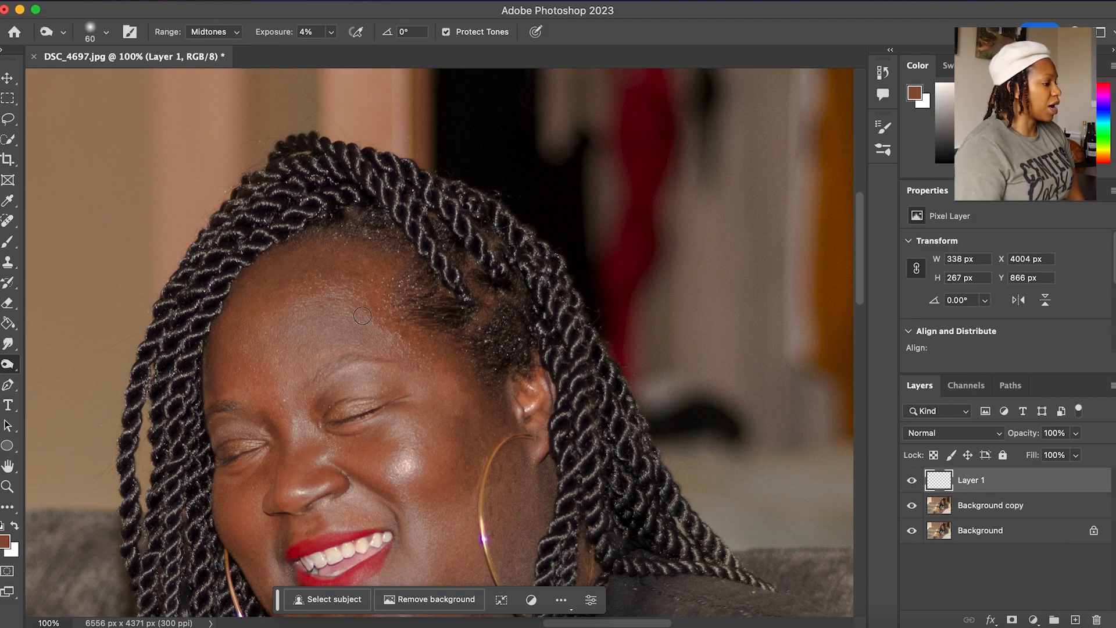
scroll(362, 313, "down", 5)
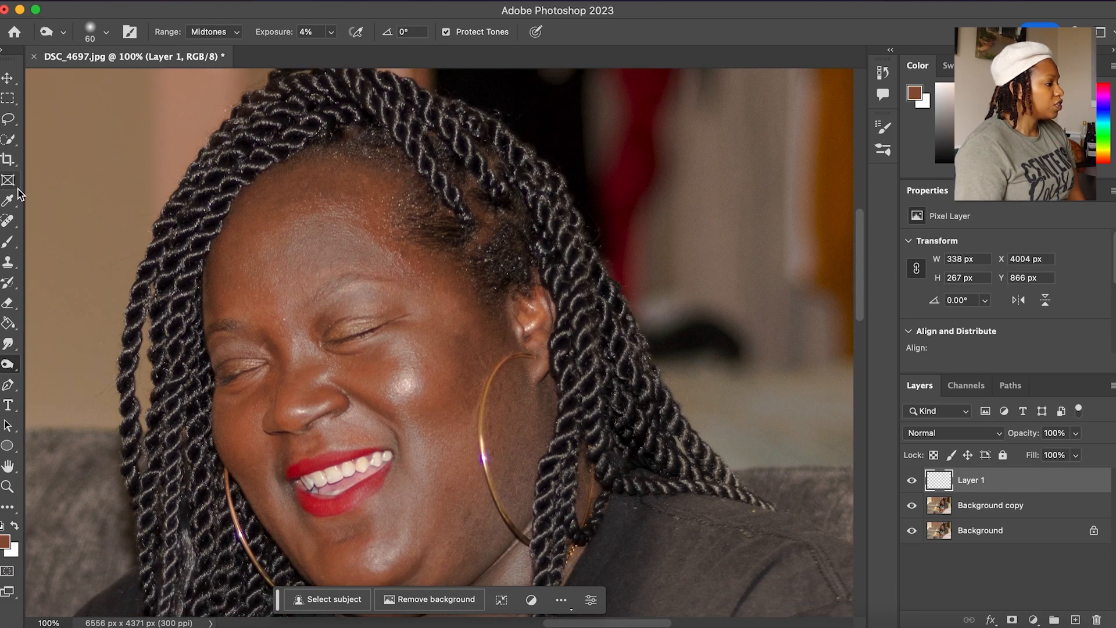
key("i")
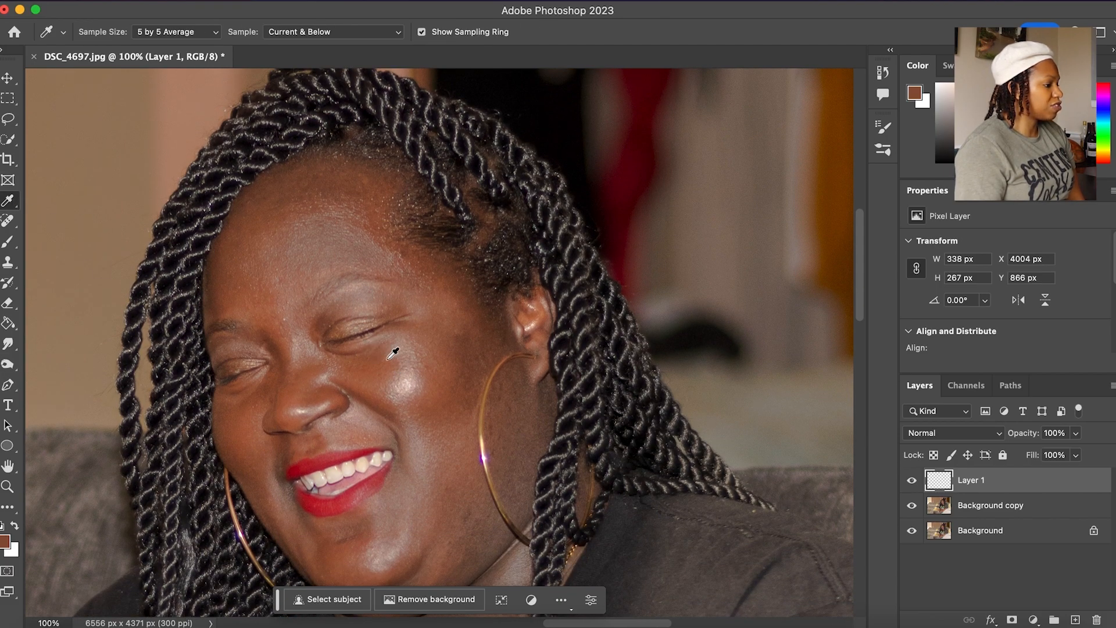
left_click(381, 377)
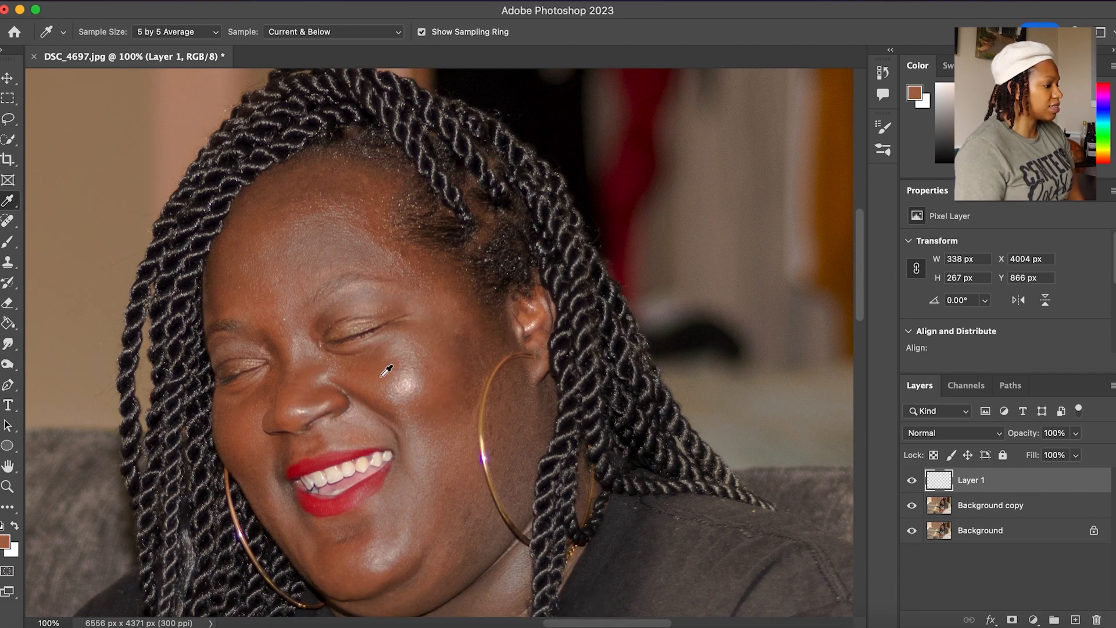
Paint over the cheek highlight and the area under the eye on Layer 1 at 16% brush opacity, resampling the nearby skin tone
key("b")
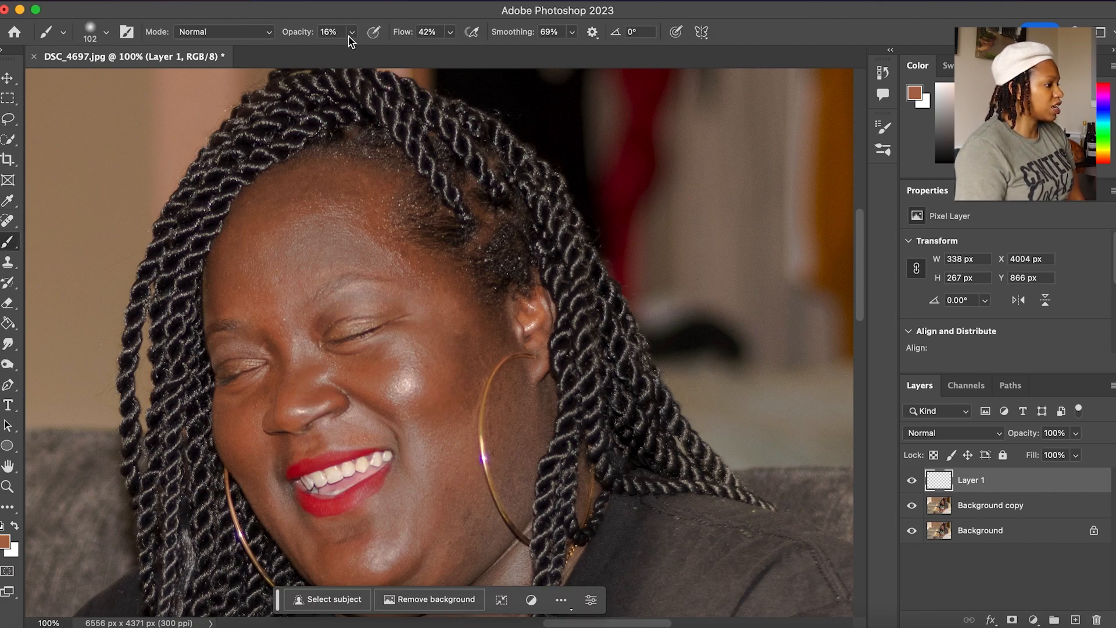
left_click_drag(428, 232, 431, 214)
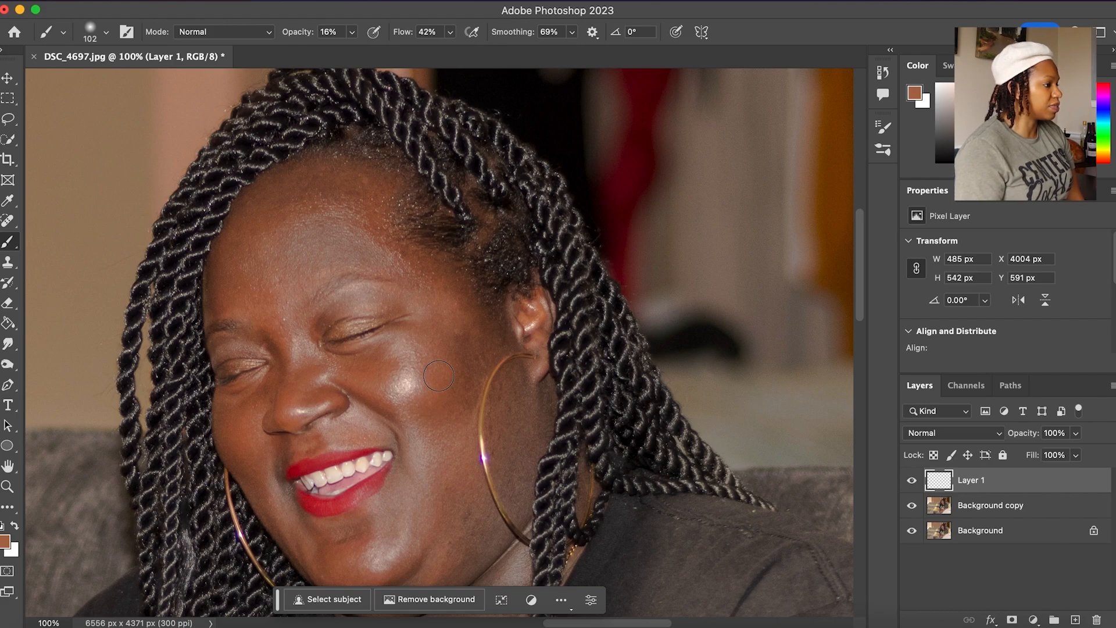
mouse_move(401, 405)
left_mouse_down()
mouse_move(401, 375)
mouse_move(425, 364)
mouse_move(419, 392)
mouse_move(402, 389)
mouse_move(407, 366)
mouse_move(407, 397)
left_mouse_up()
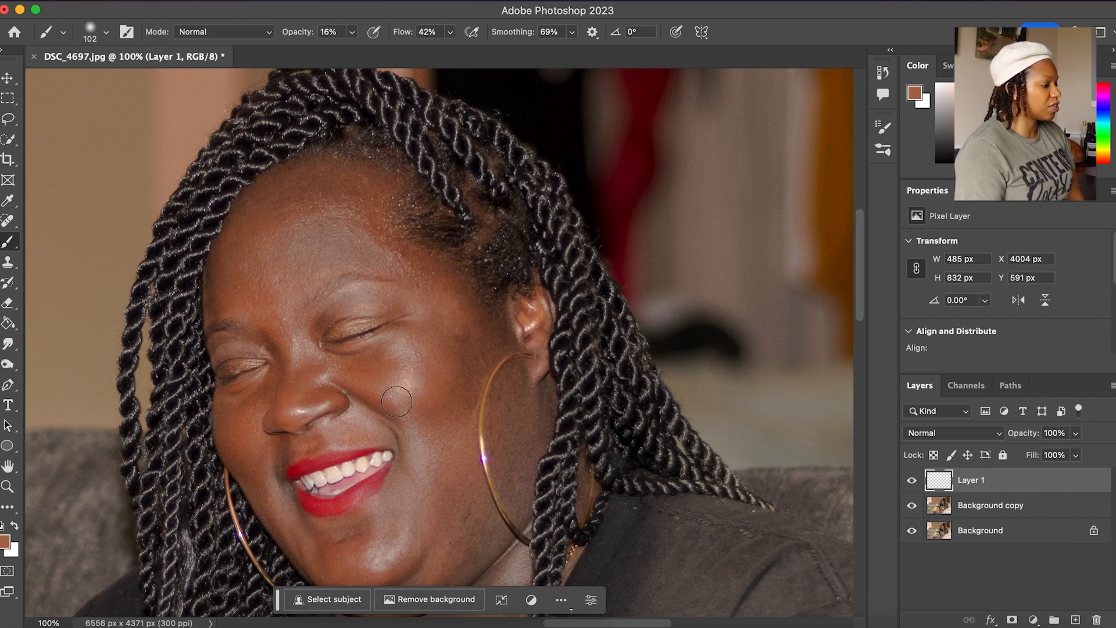
left_click_drag(417, 374, 386, 415)
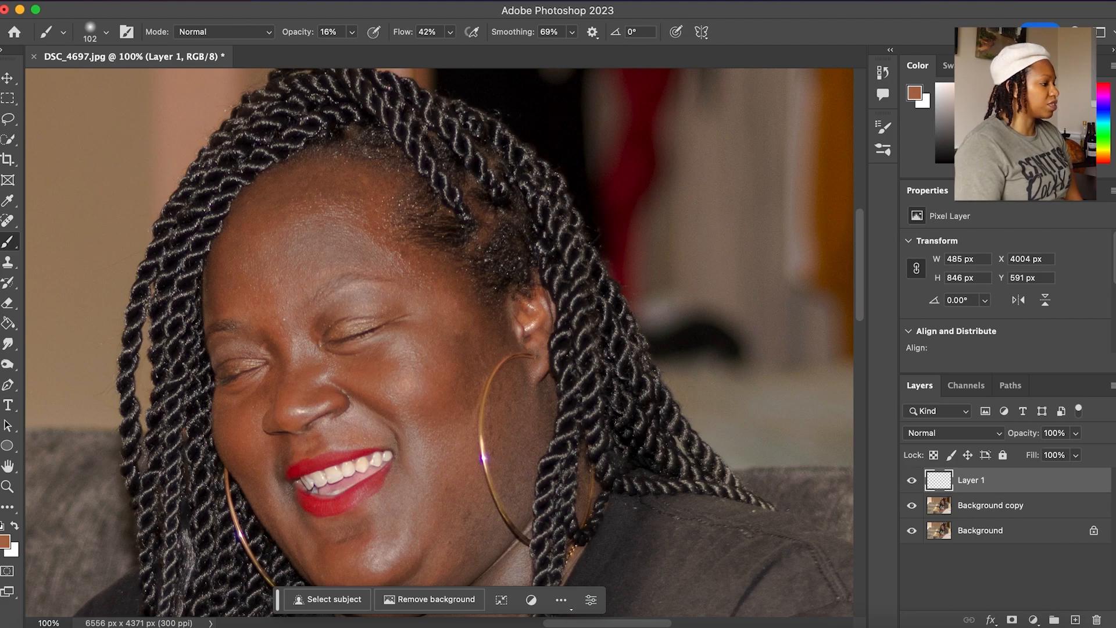
left_click(377, 353)
left_click(8, 241)
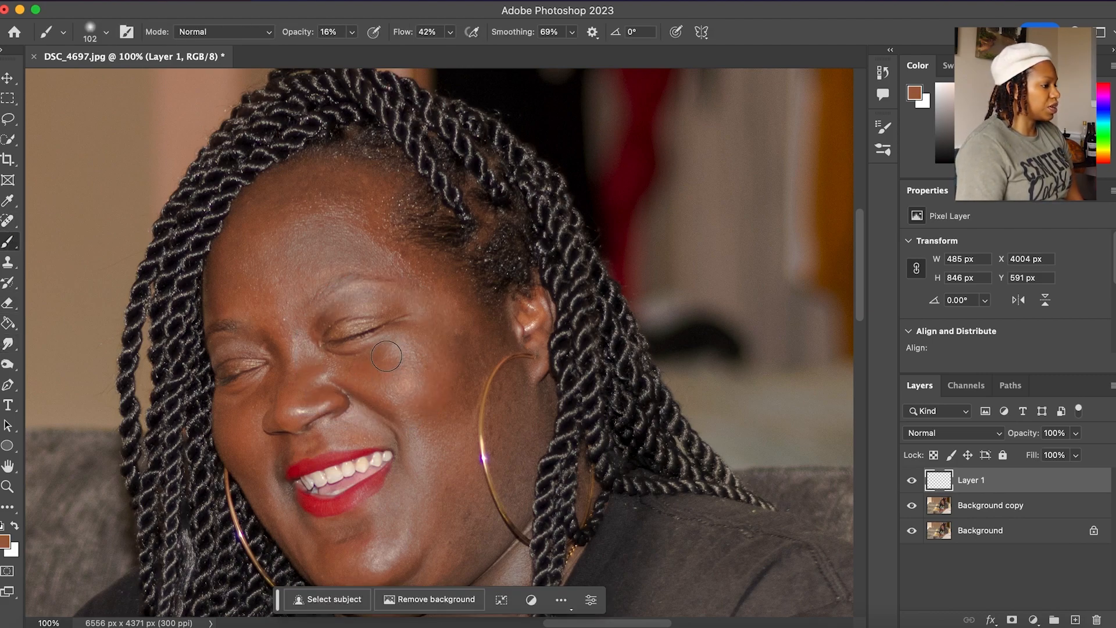
mouse_move(387, 350)
left_mouse_down()
mouse_move(406, 349)
mouse_move(378, 354)
mouse_move(411, 355)
left_mouse_up()
Sample the skin tone on the nose and brush it over the shiny nose tip and bridge on Layer 1
key("i")
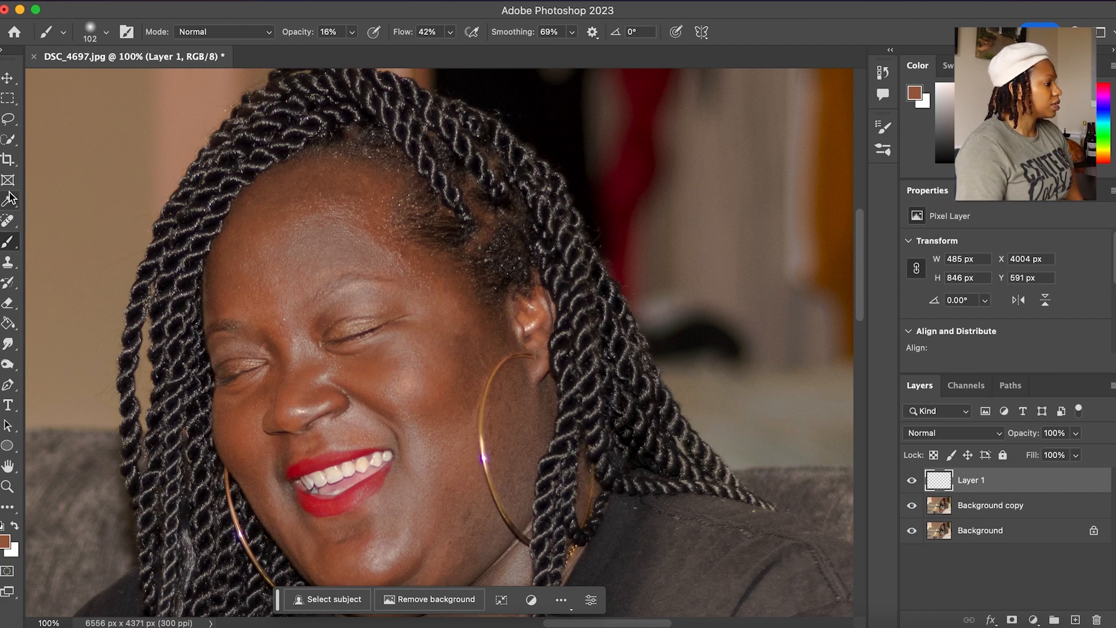
left_click(303, 398)
left_click(8, 241)
left_click_drag(313, 409, 294, 417)
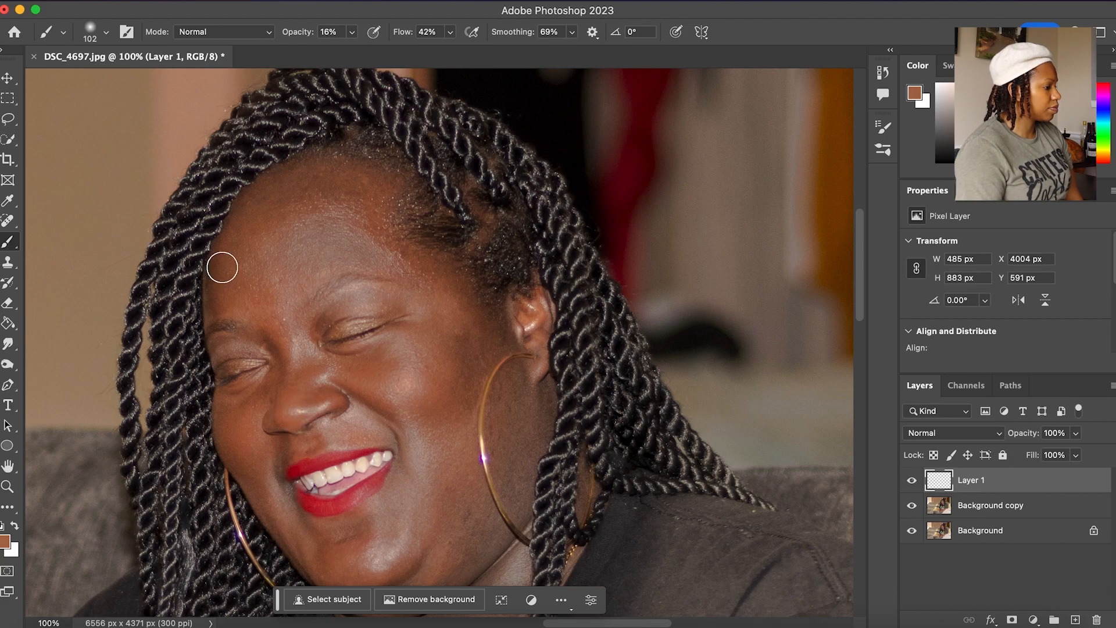
left_click(8, 200)
key("b")
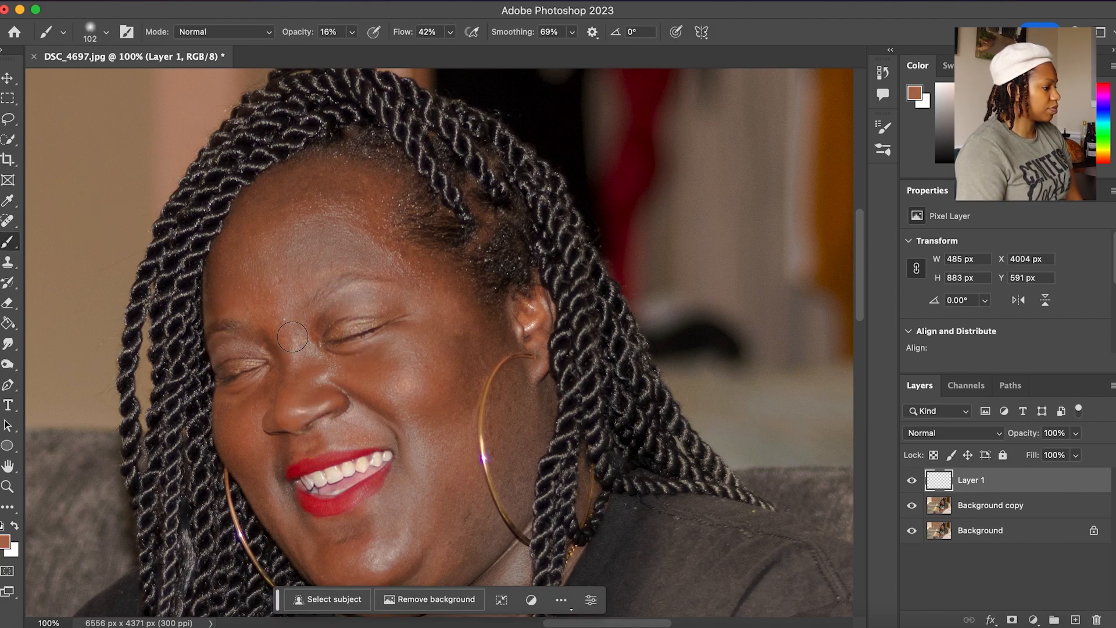
Sample a skin tone near the chin and paint it over the chin's highlight on Layer 1
key("i")
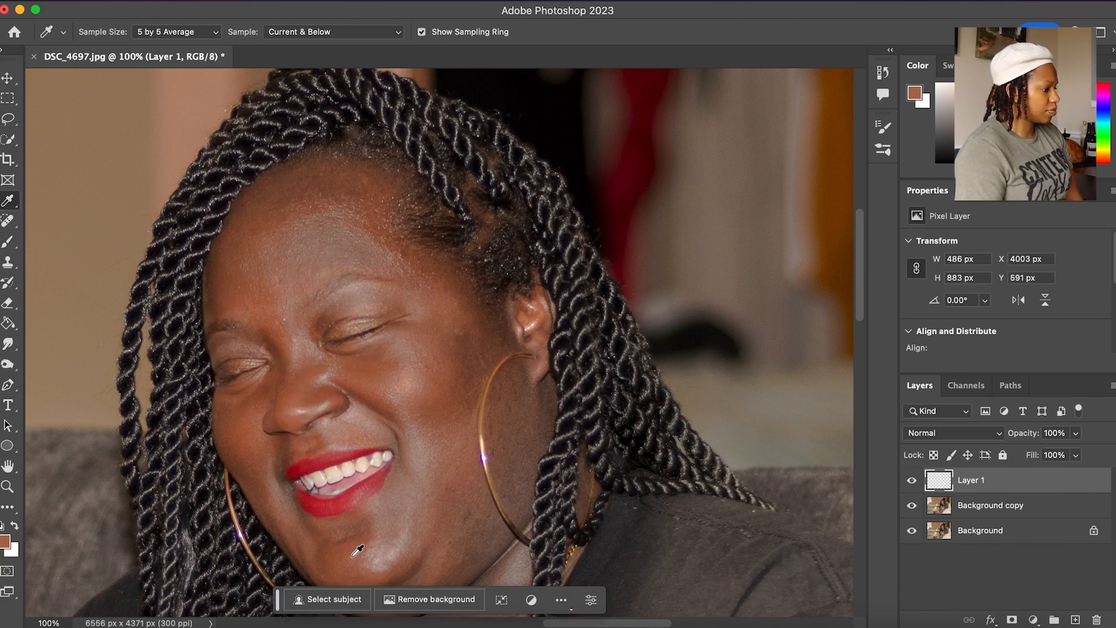
key("b")
left_click_drag(361, 541, 407, 545)
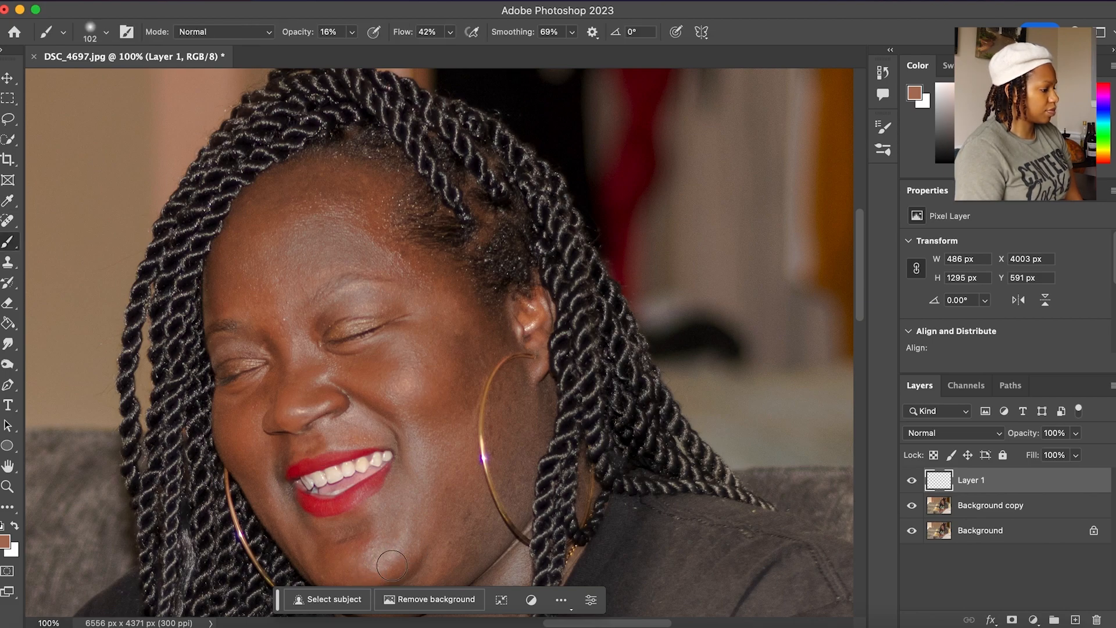
Blend the skin beside the smile and the outer end of the brow on Layer 1 with freshly sampled tones
key("i")
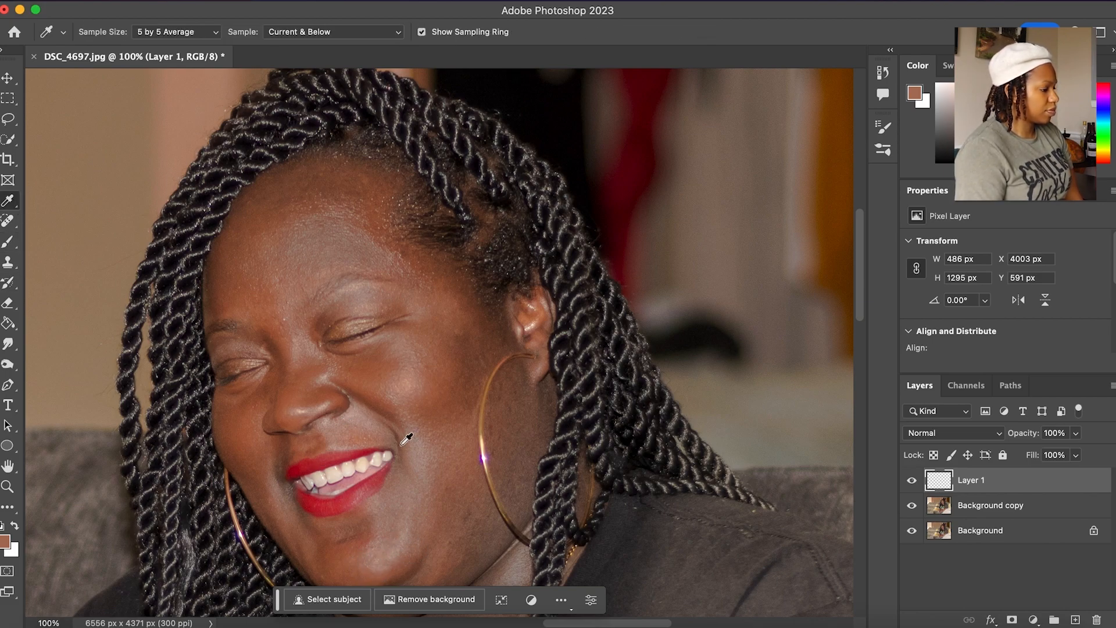
key("b")
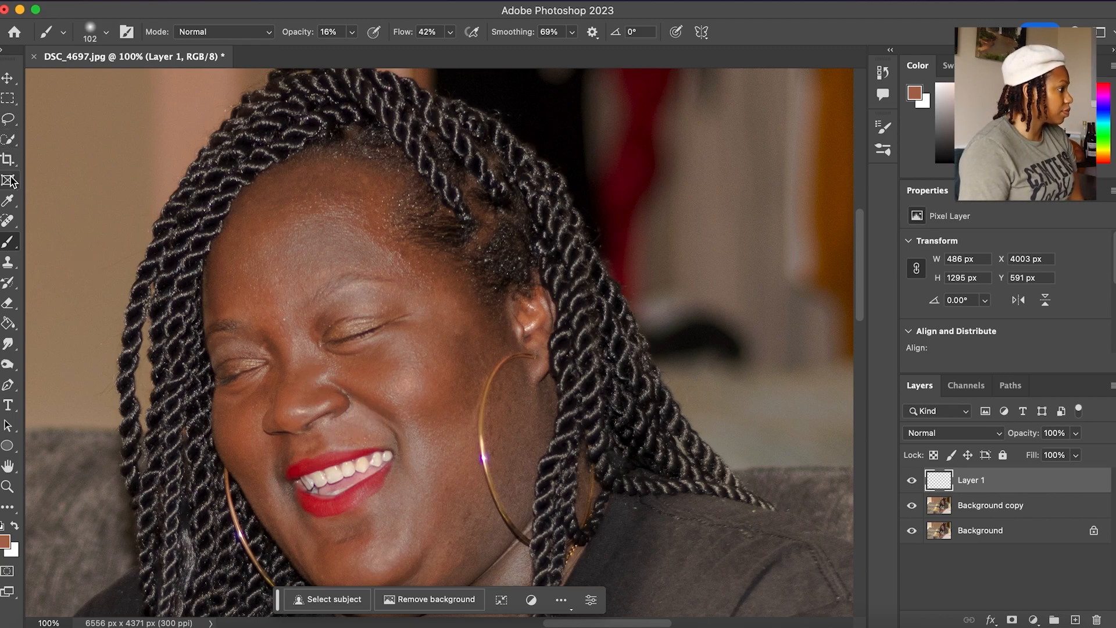
left_click(8, 200)
key("b")
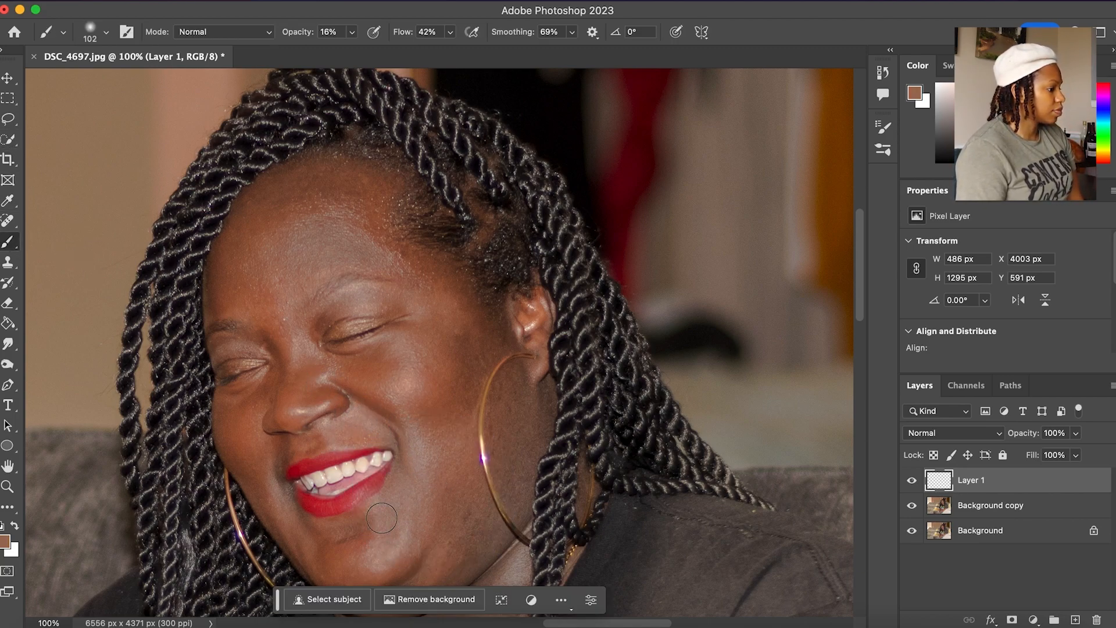
left_click(424, 294, "alt")
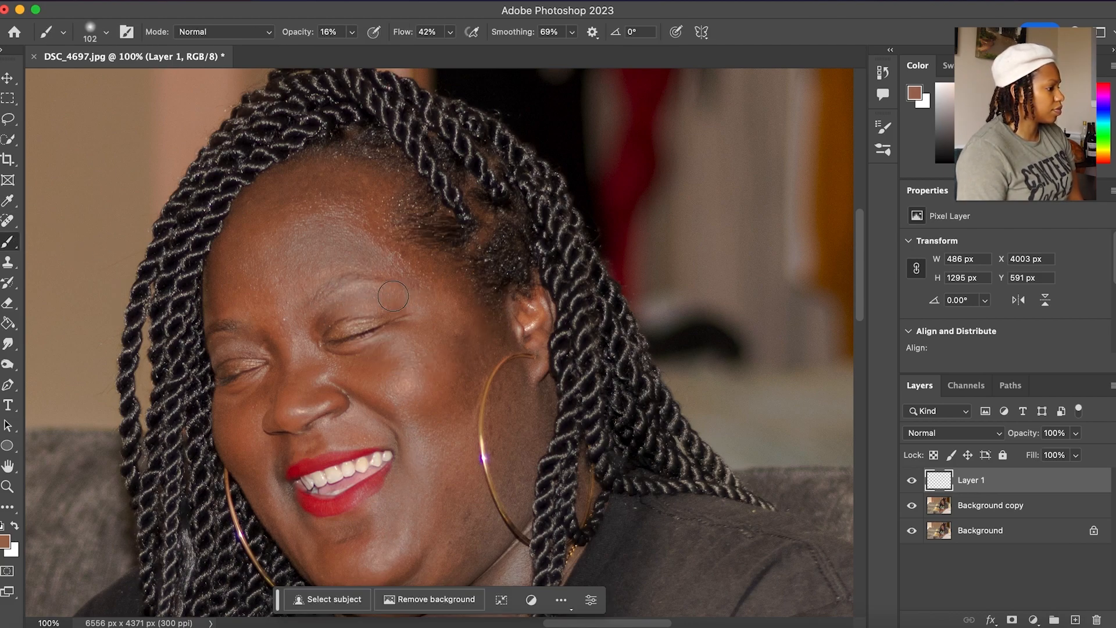
Hide the Background copy layer and toggle Layer 1 to compare the face with and without the painted tones
left_click(912, 481)
left_click(913, 482)
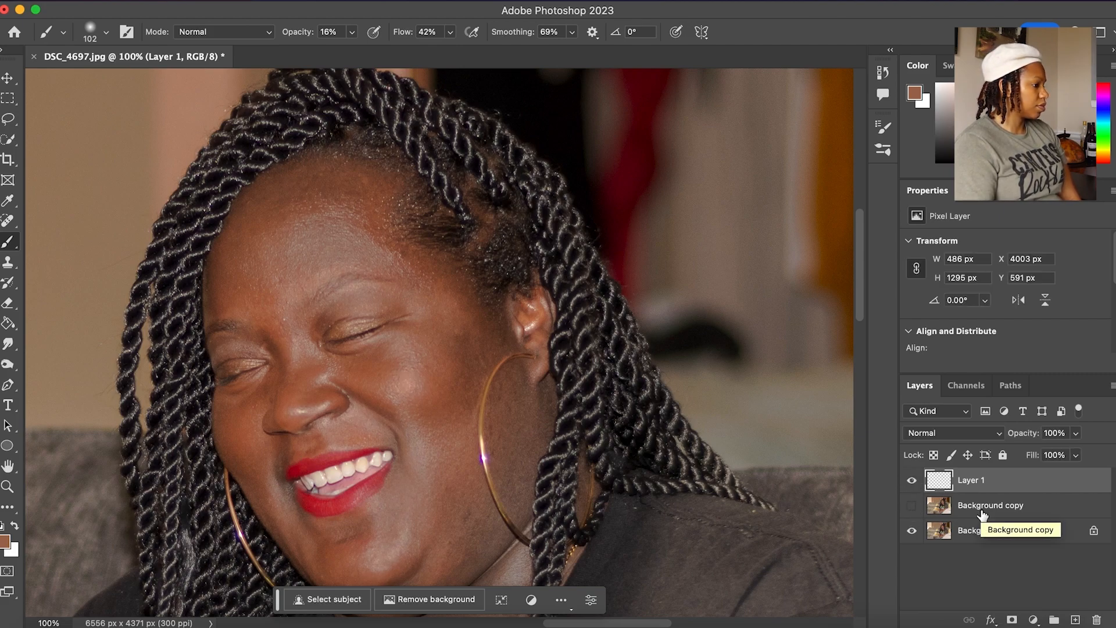
left_click(913, 481)
left_click(913, 481)
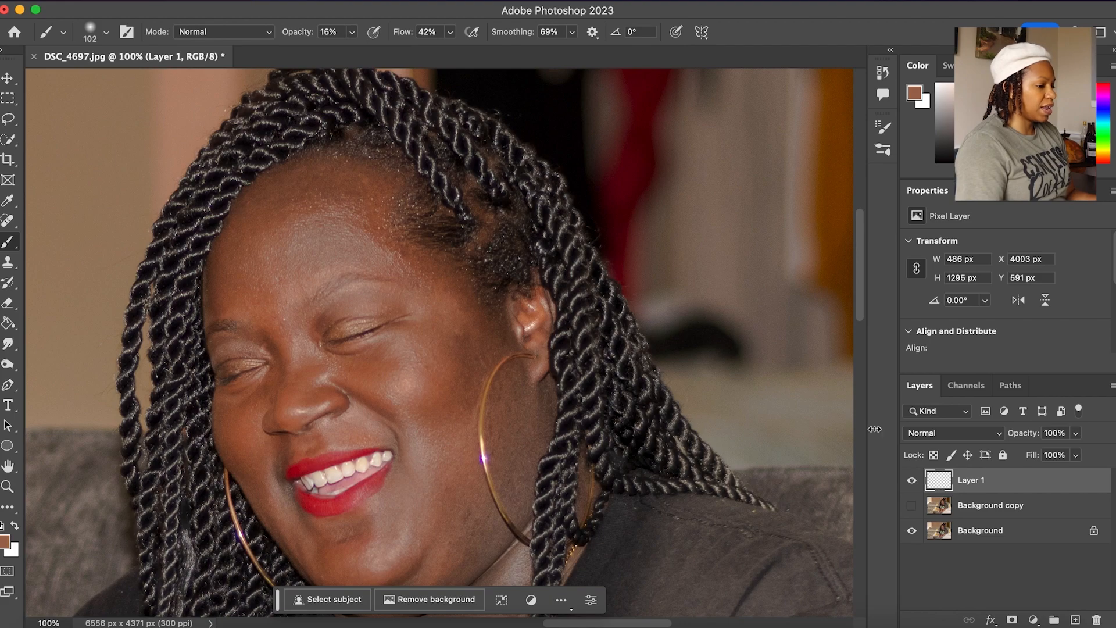
left_click(913, 506)
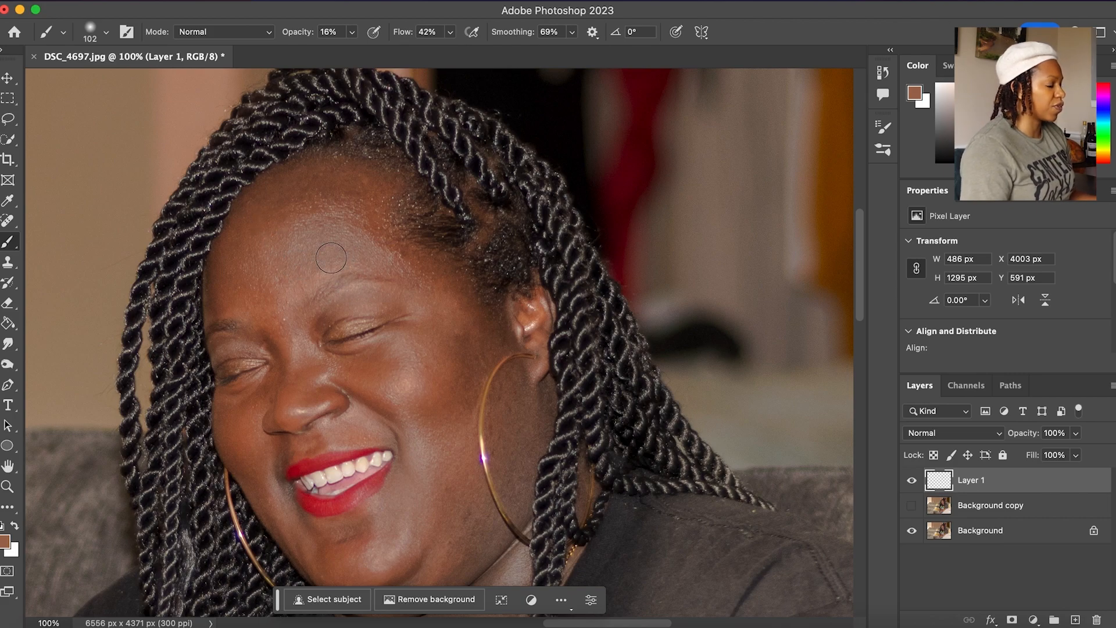
left_click(914, 507)
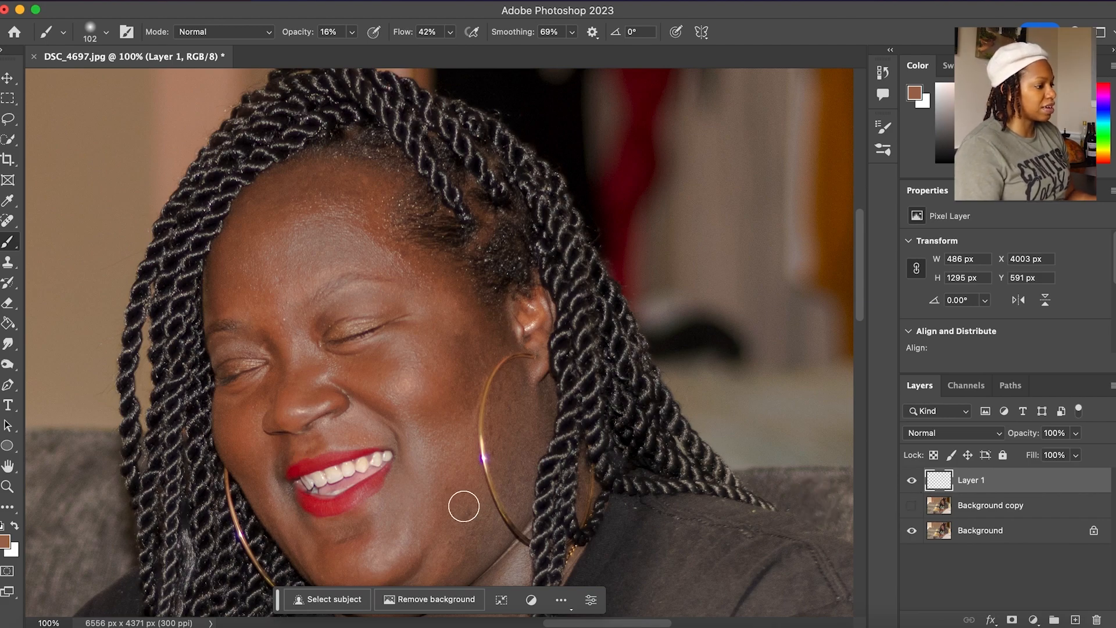
Compare the portrait with and without Layer 1 at 35% zoom, leaving the layer visible
left_click(52, 622)
type("20")
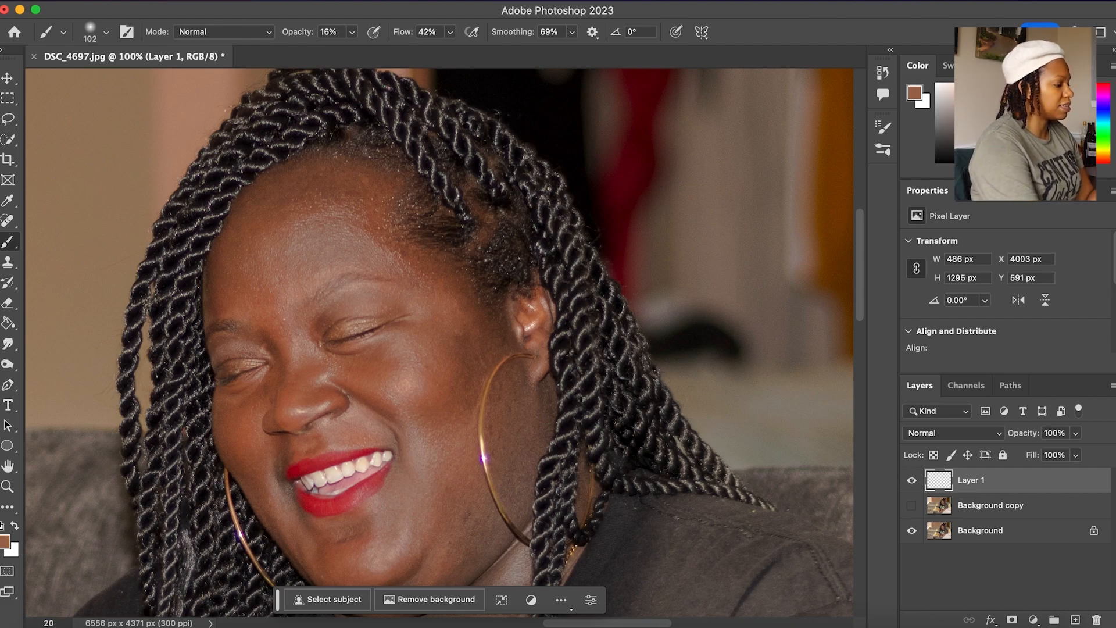
key("Return")
left_click(50, 622)
type("3")
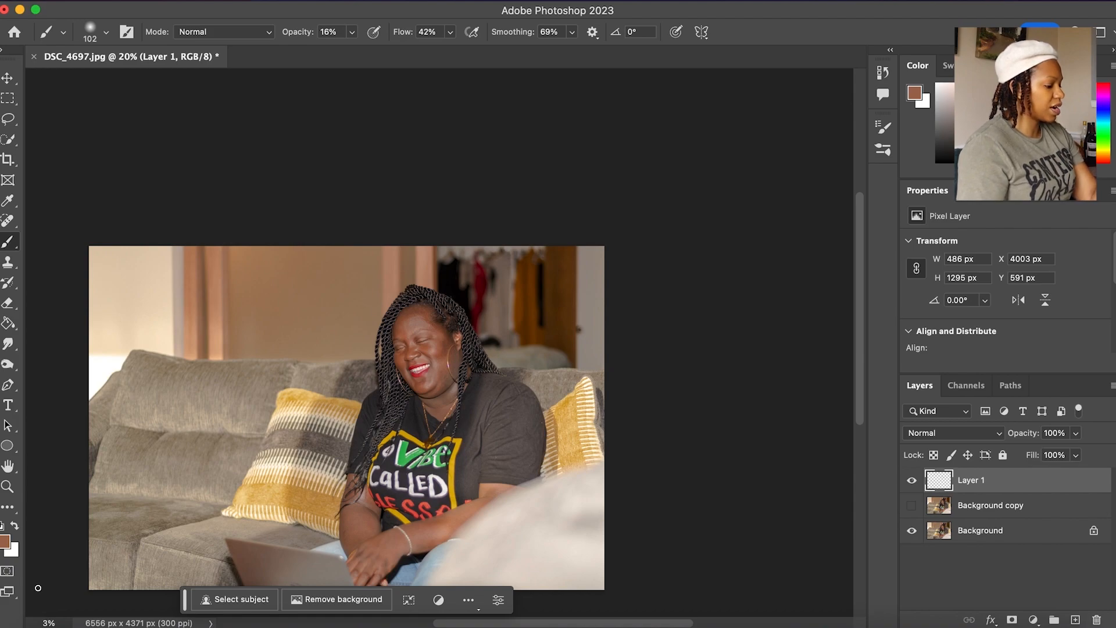
type("5")
key("Return")
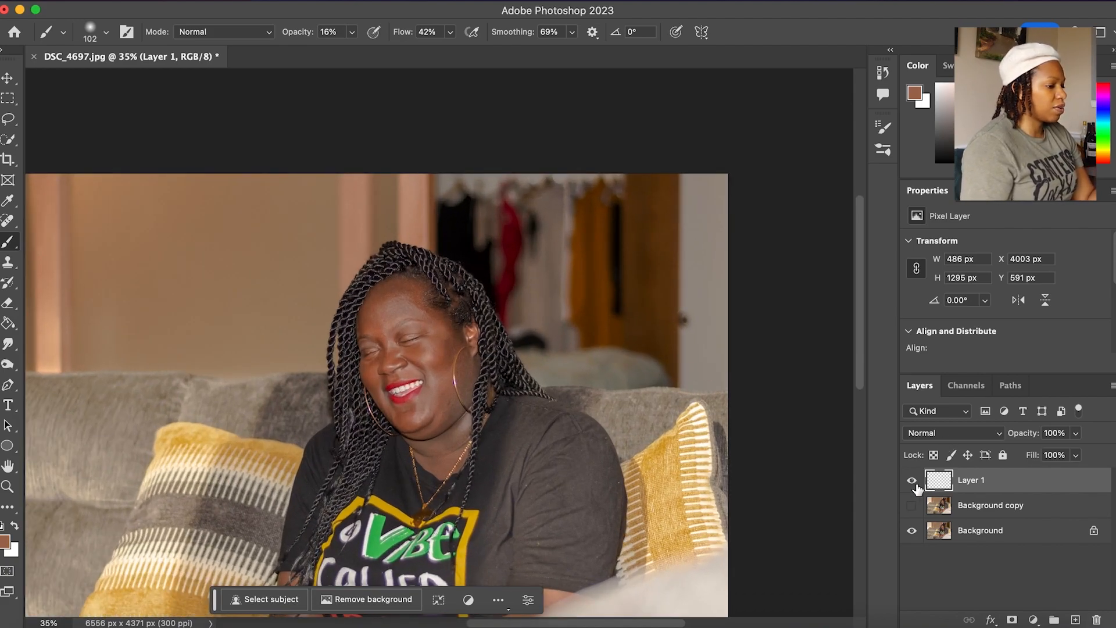
left_click(913, 480)
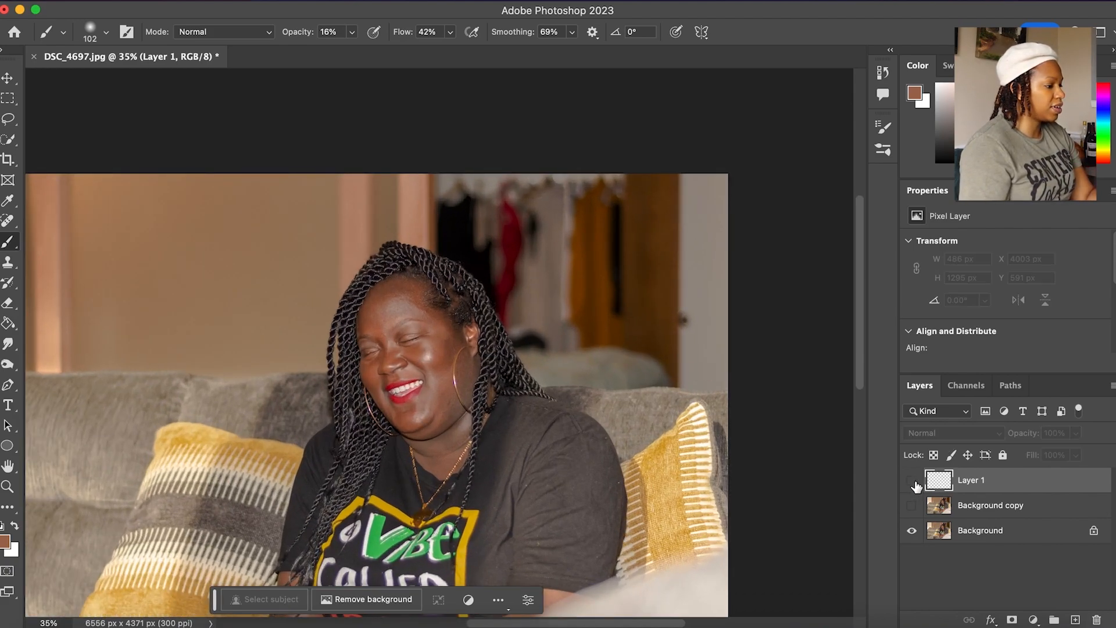
left_click(913, 481)
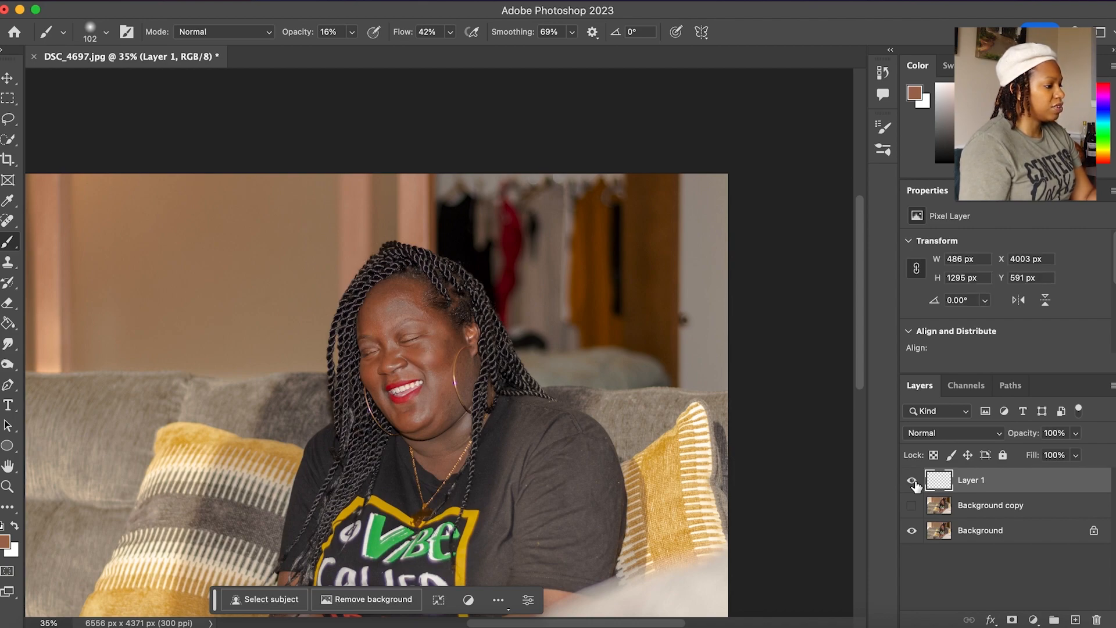
left_click(913, 481)
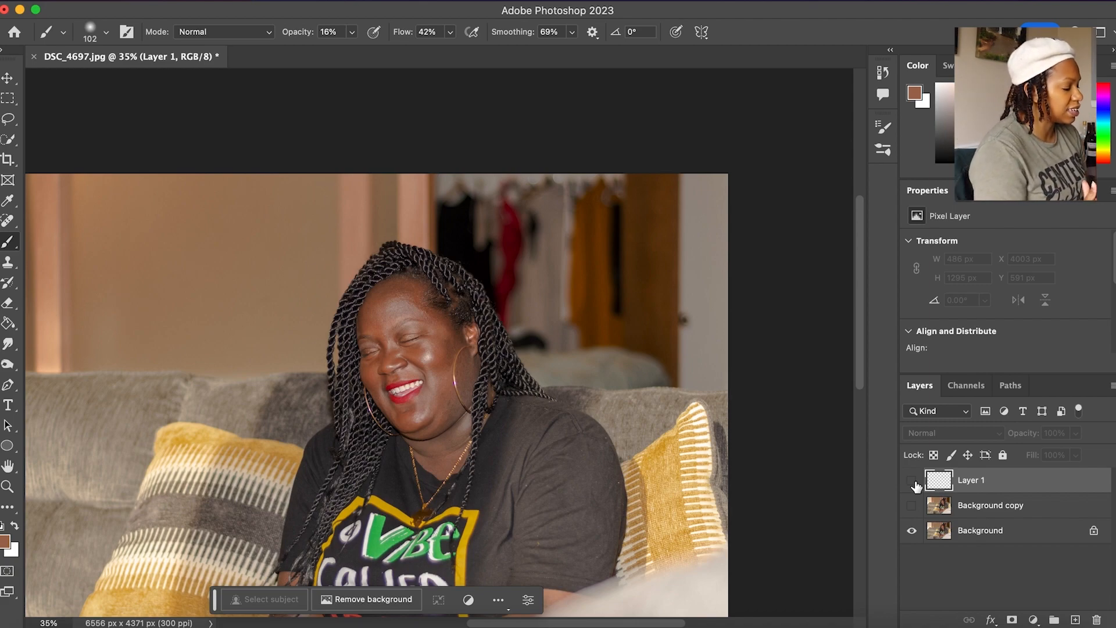
left_click(913, 481)
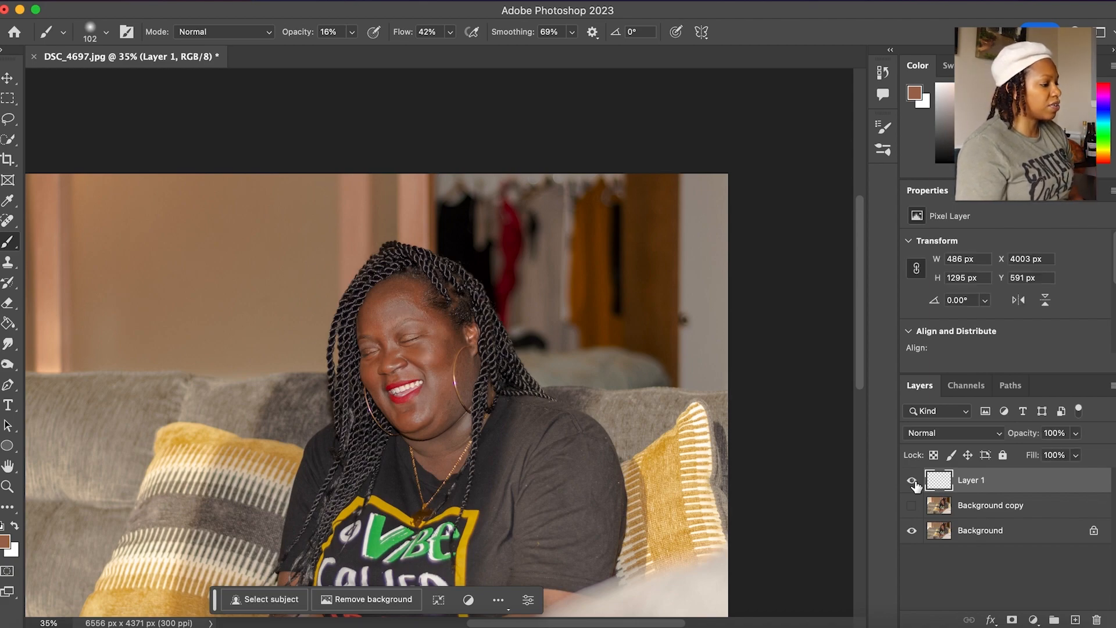